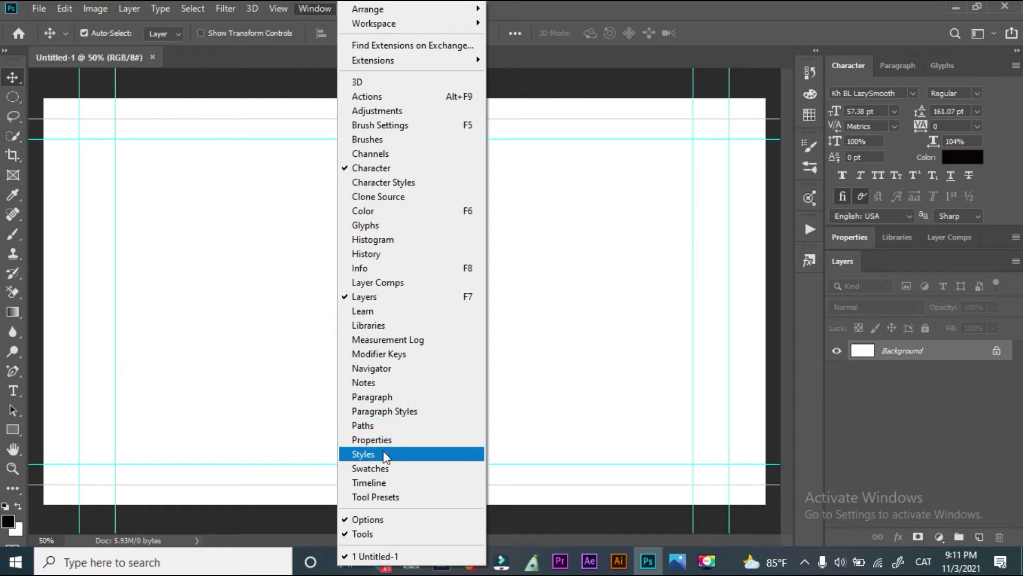
# Step: Show the Styles panel, widen it across the canvas and browse the loaded style presets
pyautogui.click(380, 460)
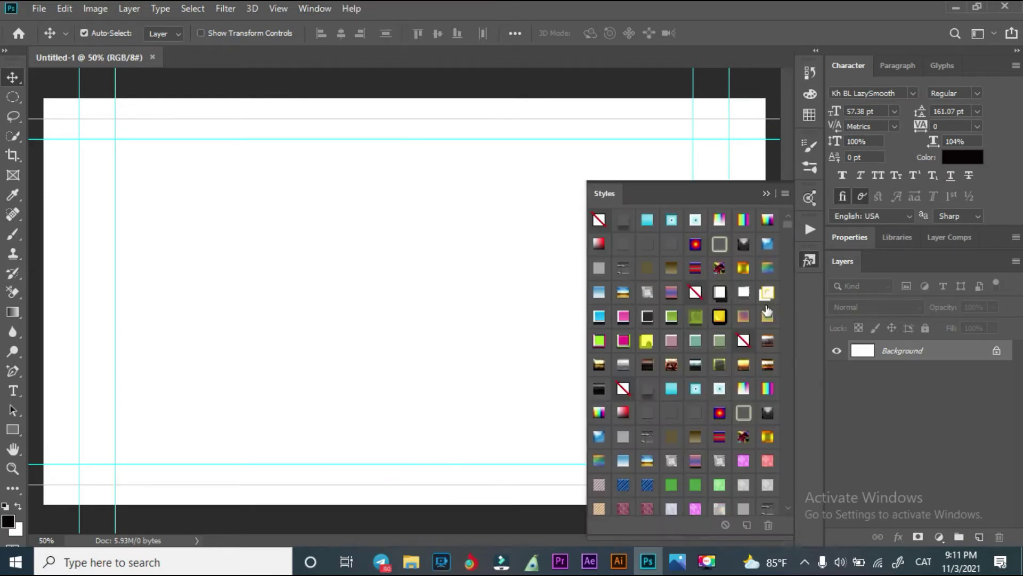
pyautogui.scroll(-2, 616, 297)
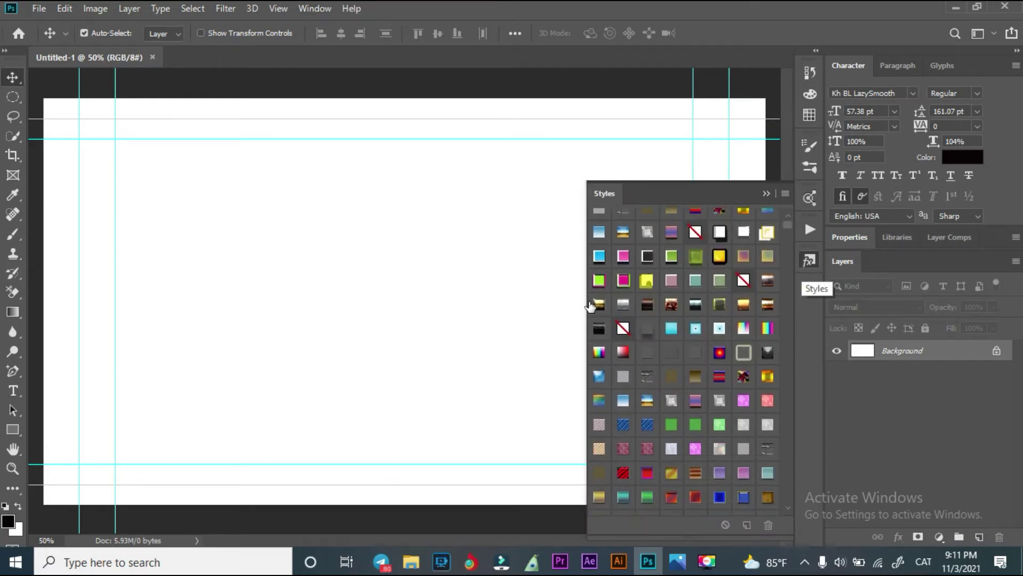
pyautogui.moveTo(583, 302); pyautogui.dragTo(90, 297)
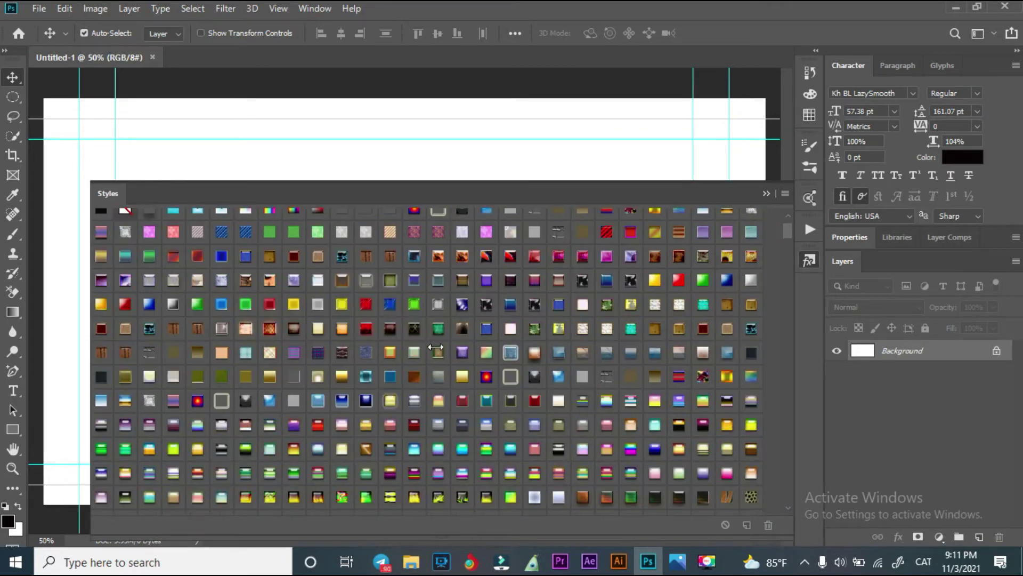
pyautogui.scroll(-2, 437, 344)
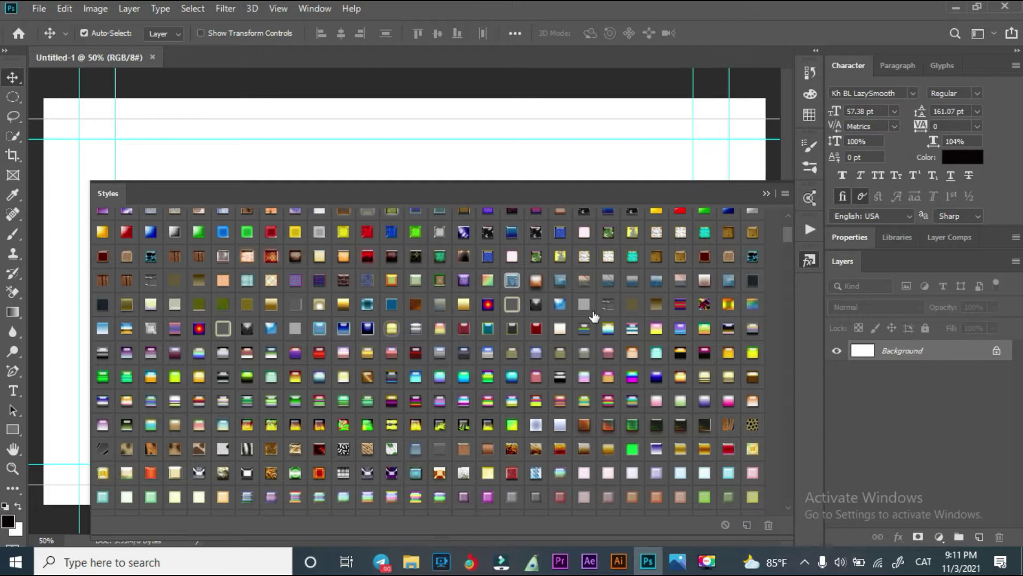
# Step: Switch to File Explorer to view the style packs in the 20000 LAYER STYLES folder, and return to Photoshop
pyautogui.moveTo(411, 561)
pyautogui.click(367, 520)
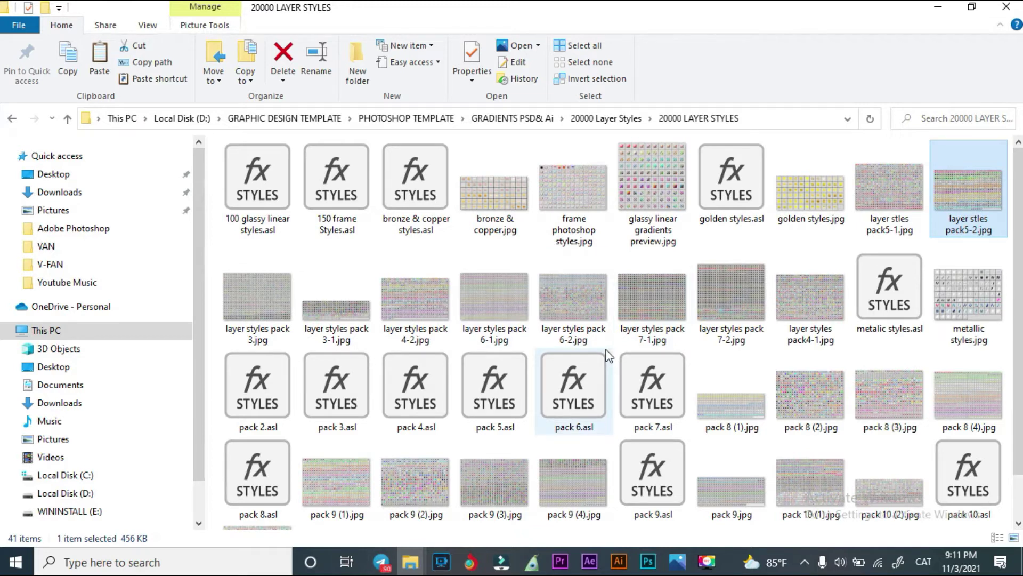
pyautogui.click(648, 561)
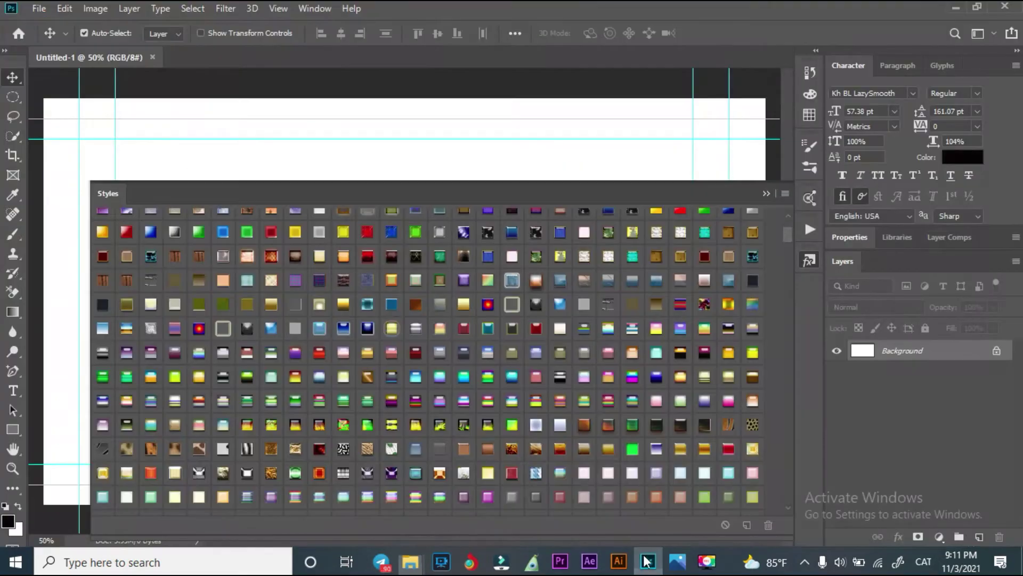
# Step: Reset the layer styles to the default set, replacing the current ones, and narrow the Styles panel
pyautogui.click(785, 193)
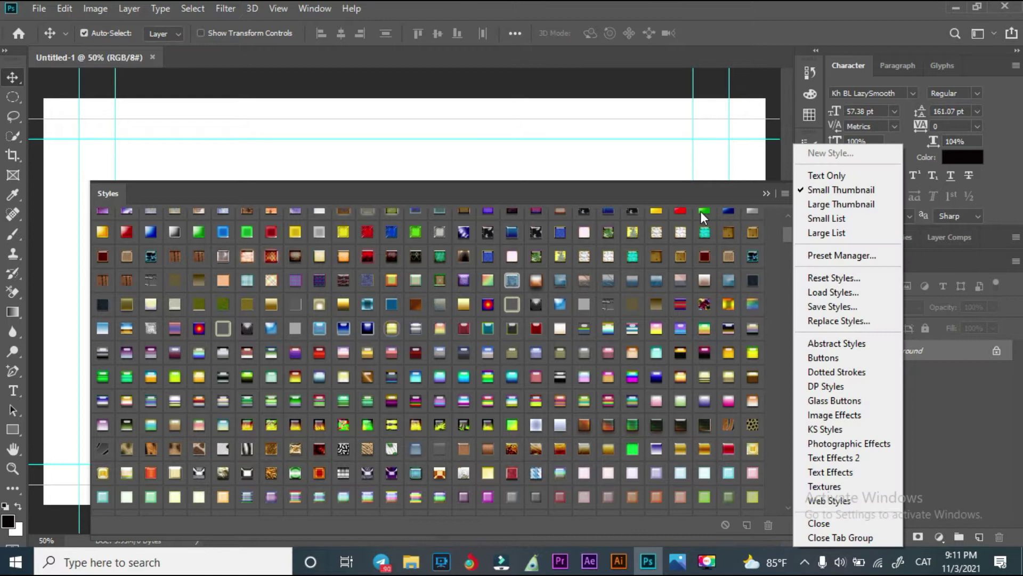
pyautogui.click(834, 278)
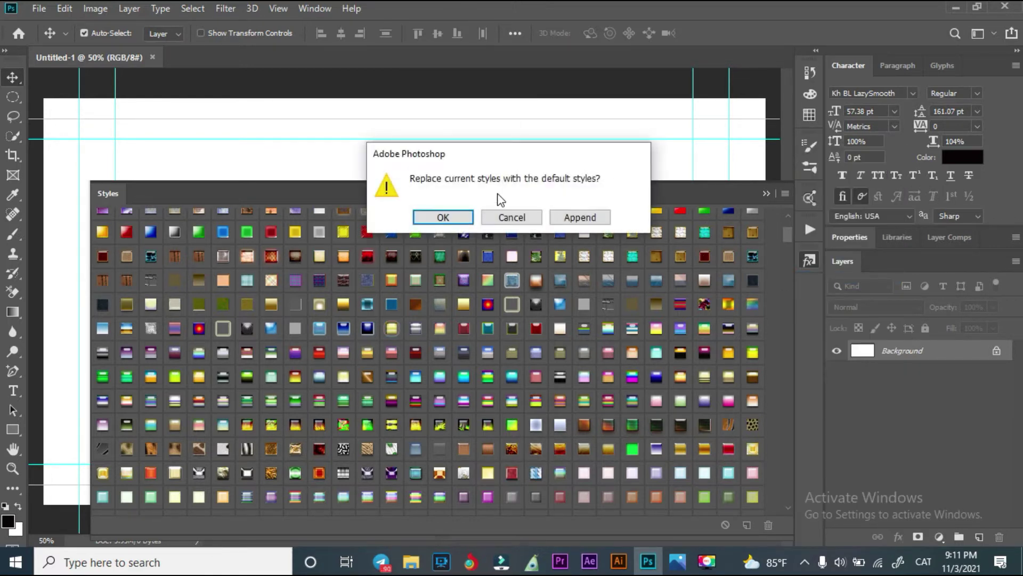
pyautogui.click(459, 218)
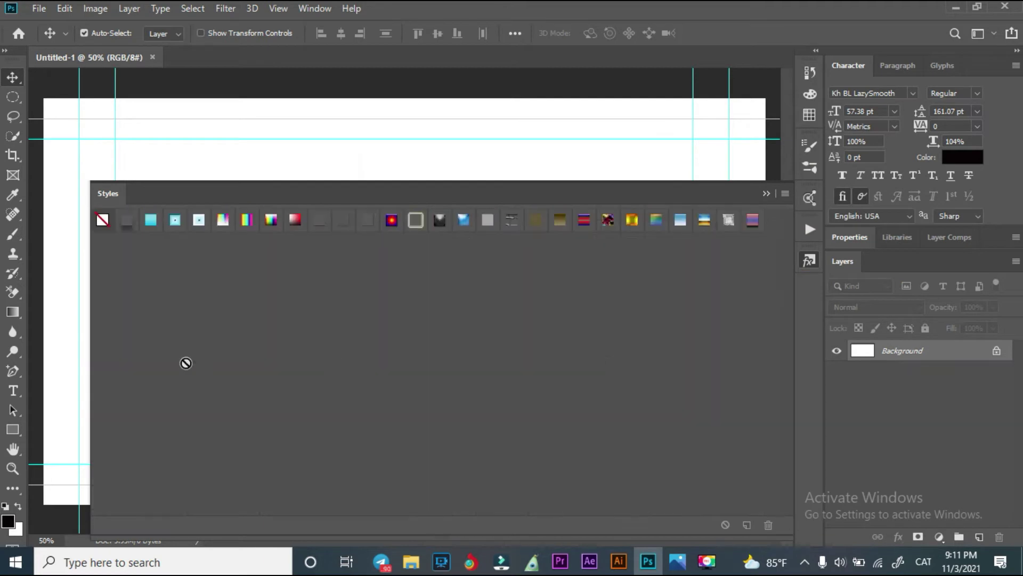
pyautogui.moveTo(88, 335); pyautogui.dragTo(510, 334)
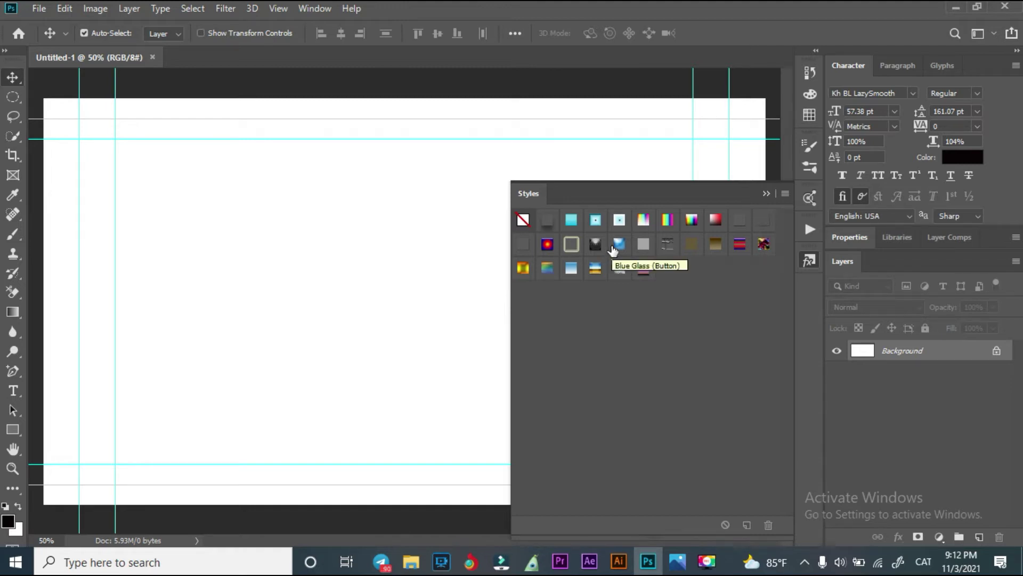
pyautogui.click(785, 194)
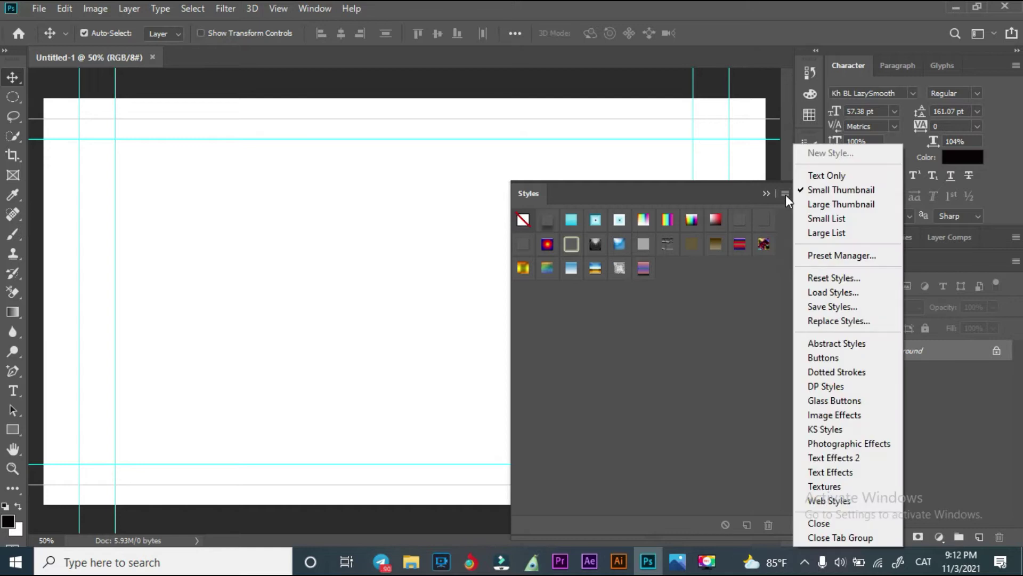
pyautogui.click(786, 194)
pyautogui.click(785, 195)
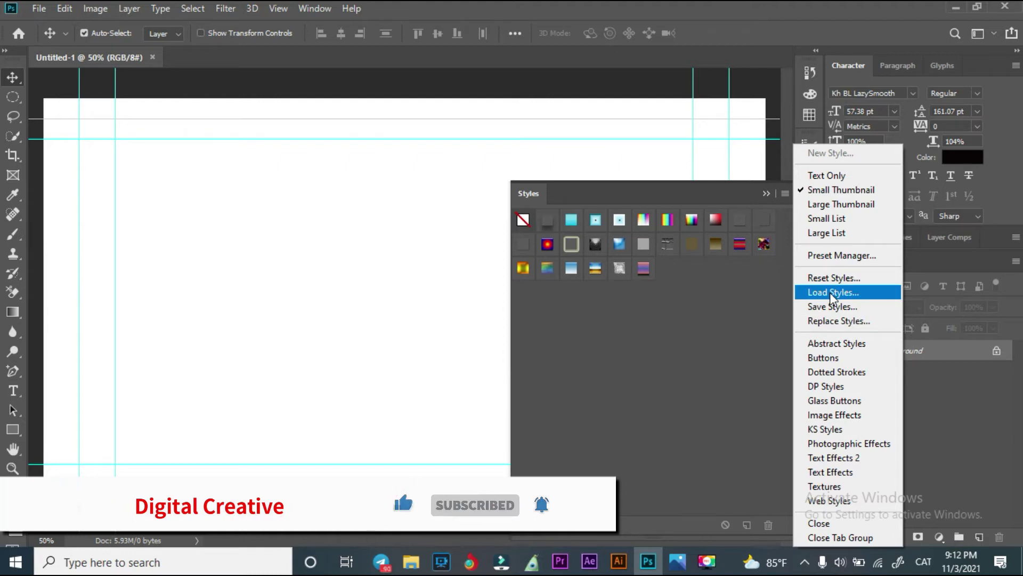
# Step: Browse the 20000 LAYER STYLES folder in File Explorer and load "100 glassy linear styles.asl" into Photoshop
pyautogui.click(413, 560)
pyautogui.click(380, 501)
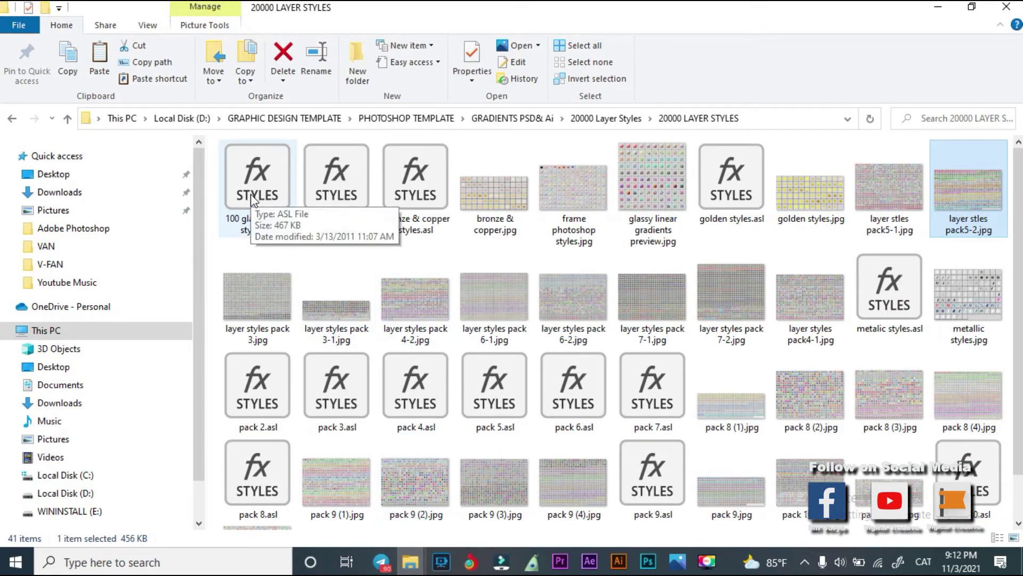
pyautogui.keyDown('ctrl'); pyautogui.scroll(3, 251, 193); pyautogui.keyUp('ctrl')
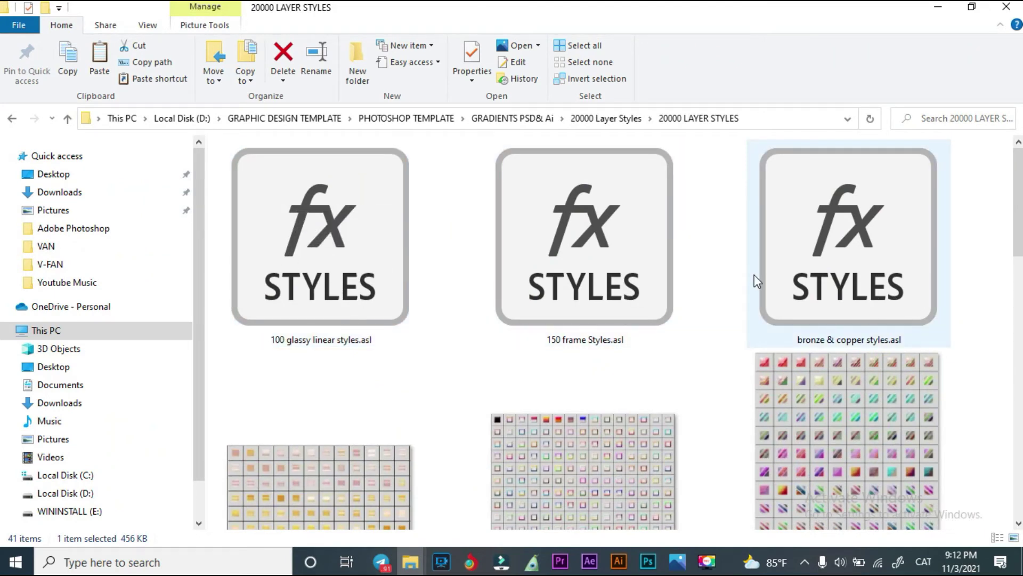
pyautogui.scroll(-2, 753, 274)
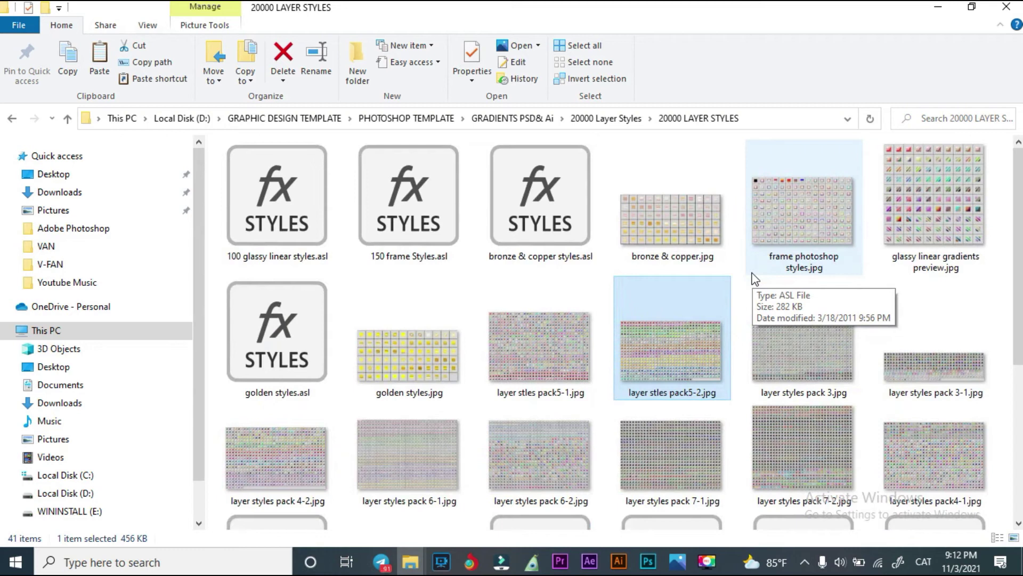
pyautogui.scroll(-5, 635, 462)
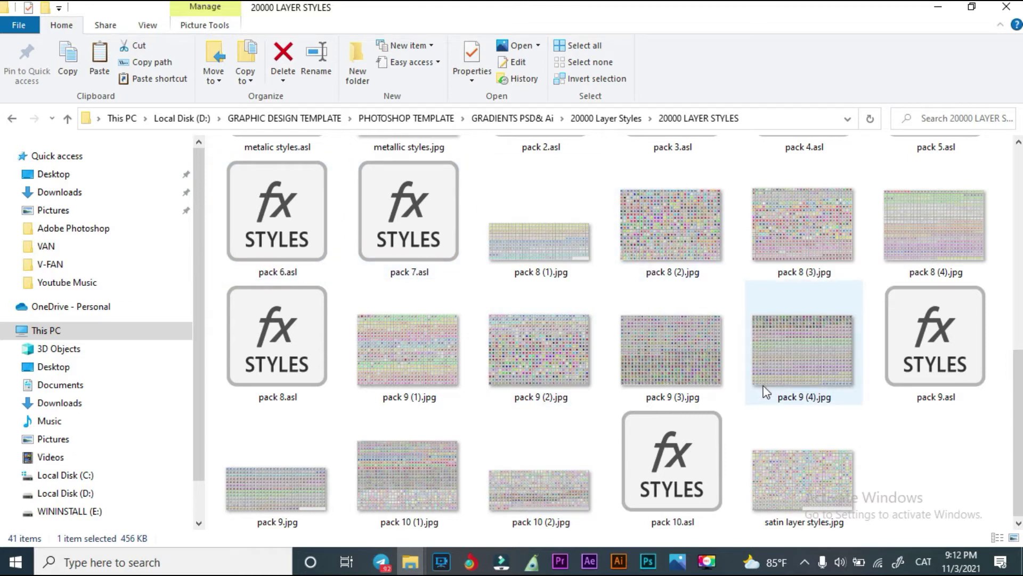
pyautogui.scroll(5, 766, 391)
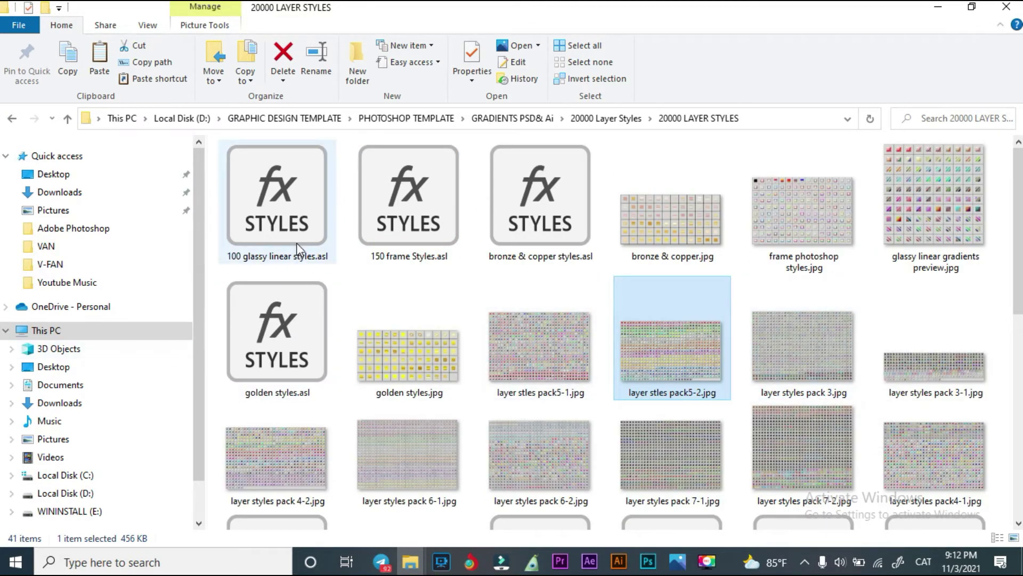
pyautogui.moveTo(272, 208); pyautogui.dragTo(670, 391)
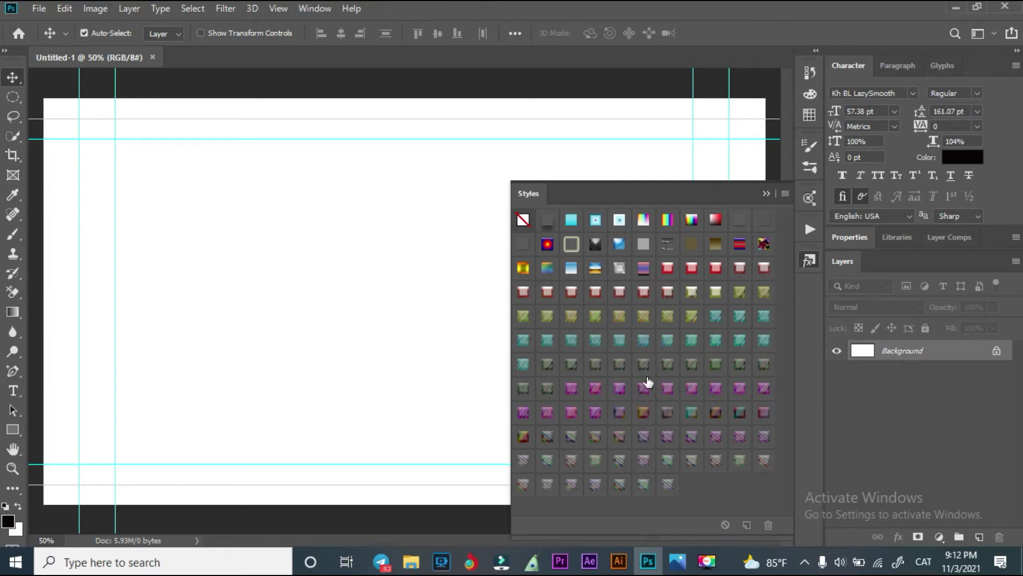
# Step: Collapse the Styles panel and draw a black rectangle about 312 × 158 px in the upper-left area of the canvas
pyautogui.click(768, 192)
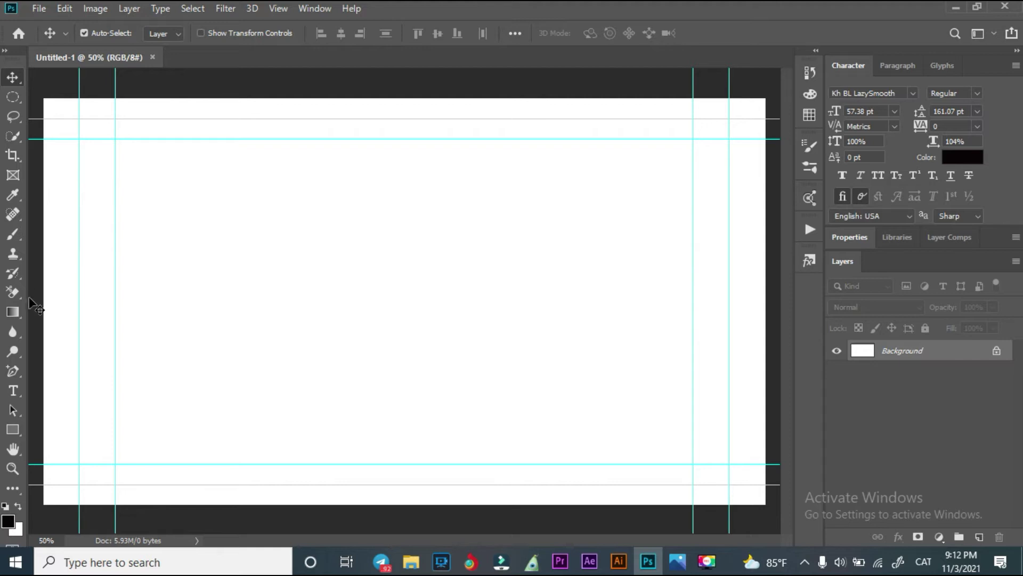
pyautogui.click(14, 430)
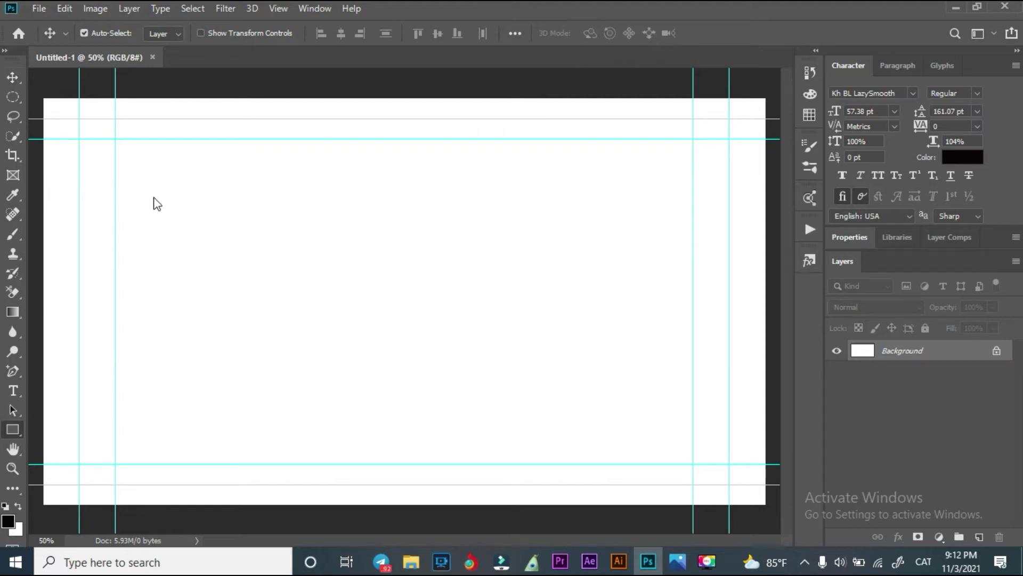
pyautogui.moveTo(147, 182); pyautogui.dragTo(265, 229)
pyautogui.click(13, 81)
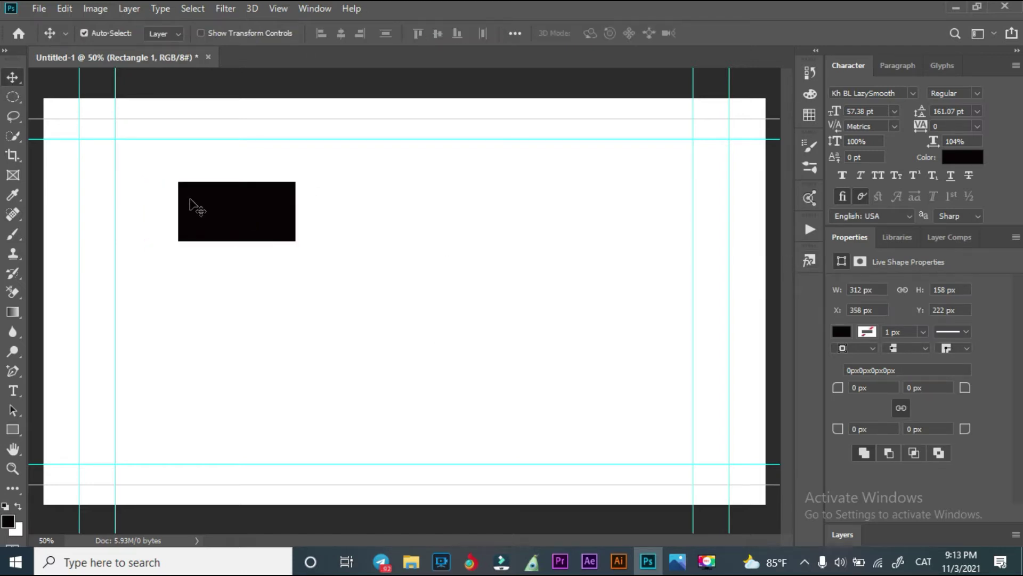
# Step: Move the rectangle to about X 306, Y 124 px and try glassy linear styles on it, ending with the orange, yellow and pink one
pyautogui.click(811, 259)
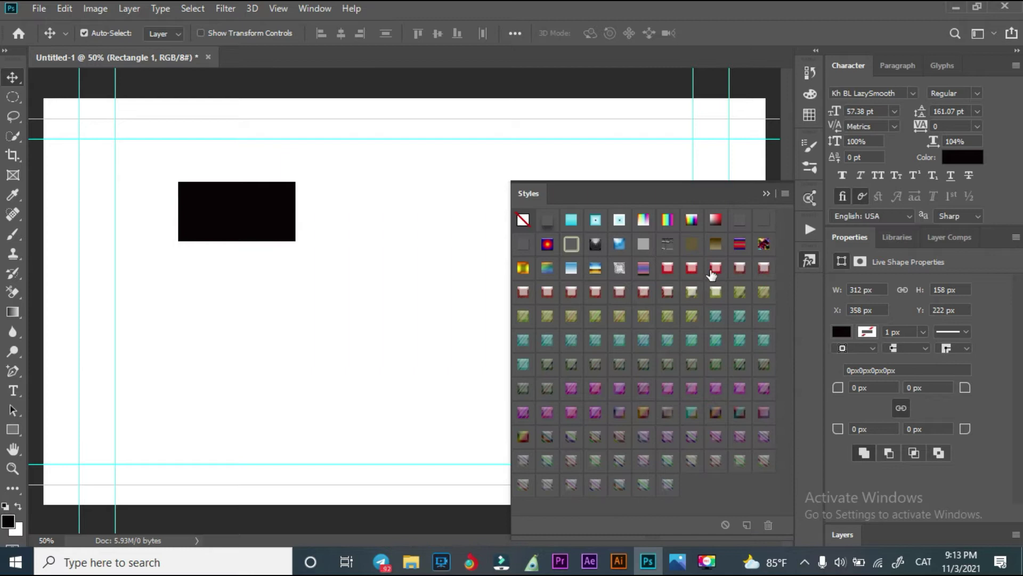
pyautogui.click(712, 271)
pyautogui.moveTo(265, 218); pyautogui.dragTo(245, 182)
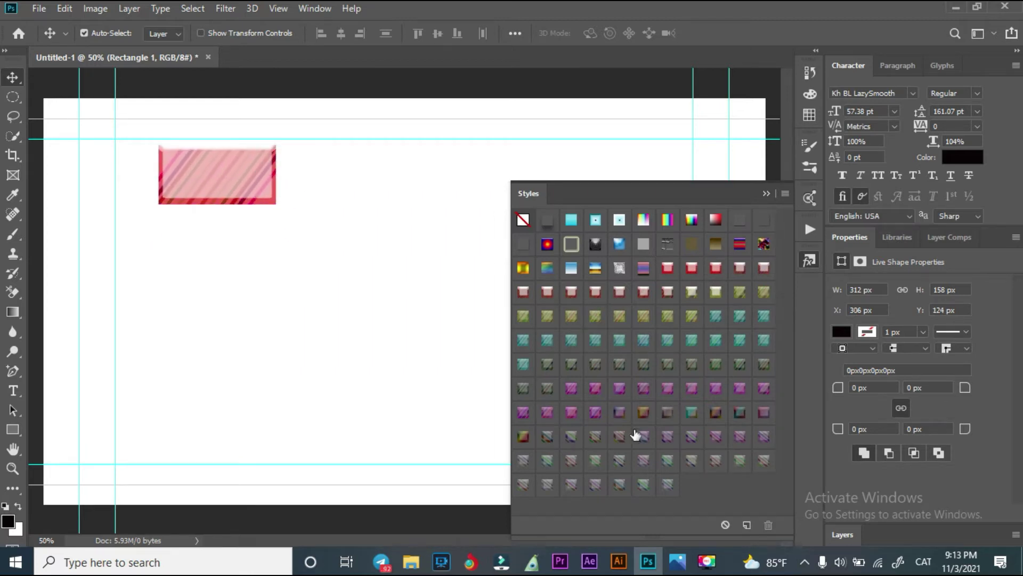
pyautogui.click(645, 413)
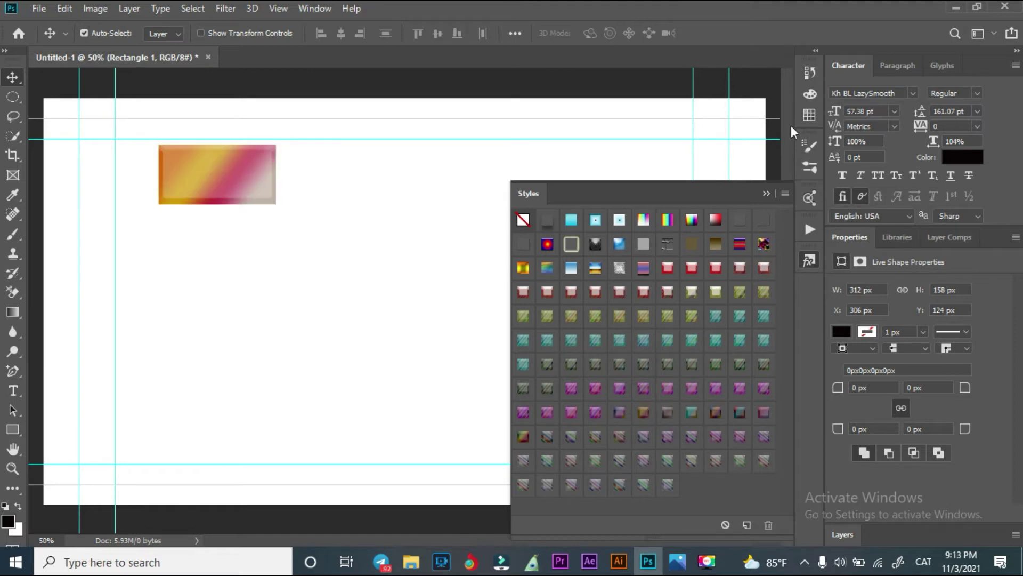
# Step: Reset the styles to the defaults and load "150 frame Styles.asl" from the 20000 LAYER STYLES folder
pyautogui.click(786, 194)
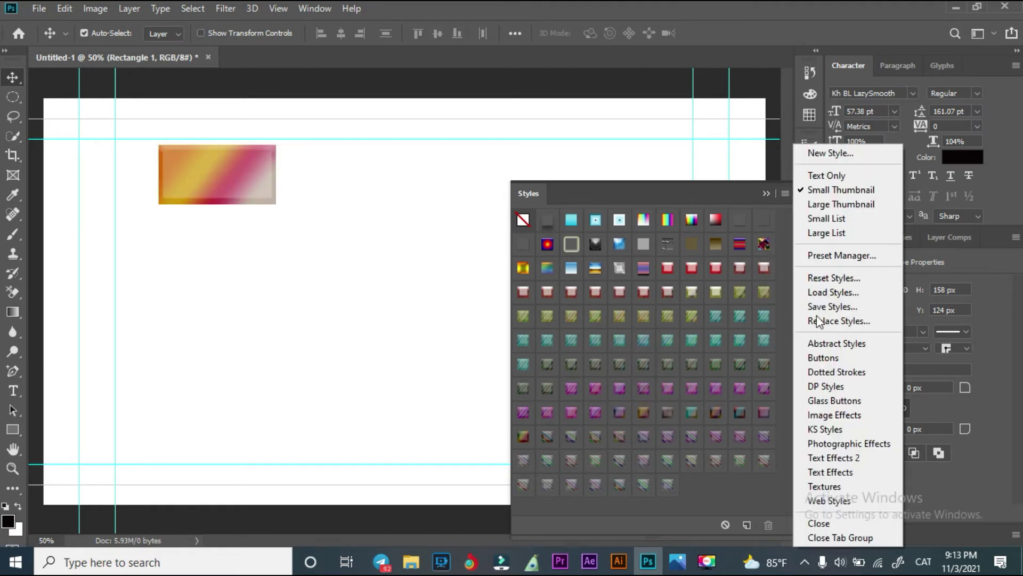
pyautogui.click(834, 280)
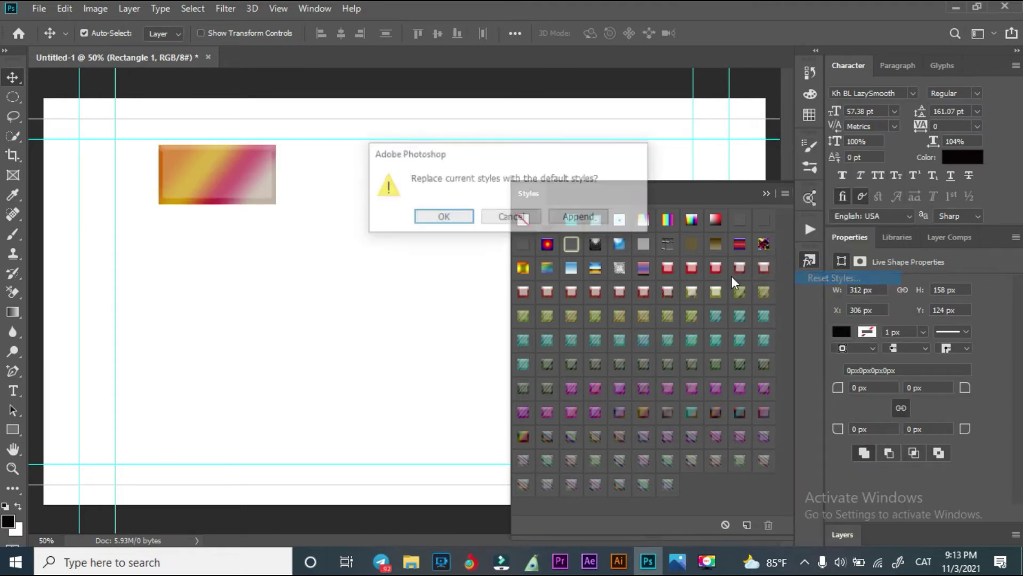
pyautogui.click(467, 220)
pyautogui.moveTo(411, 562)
pyautogui.click(330, 491)
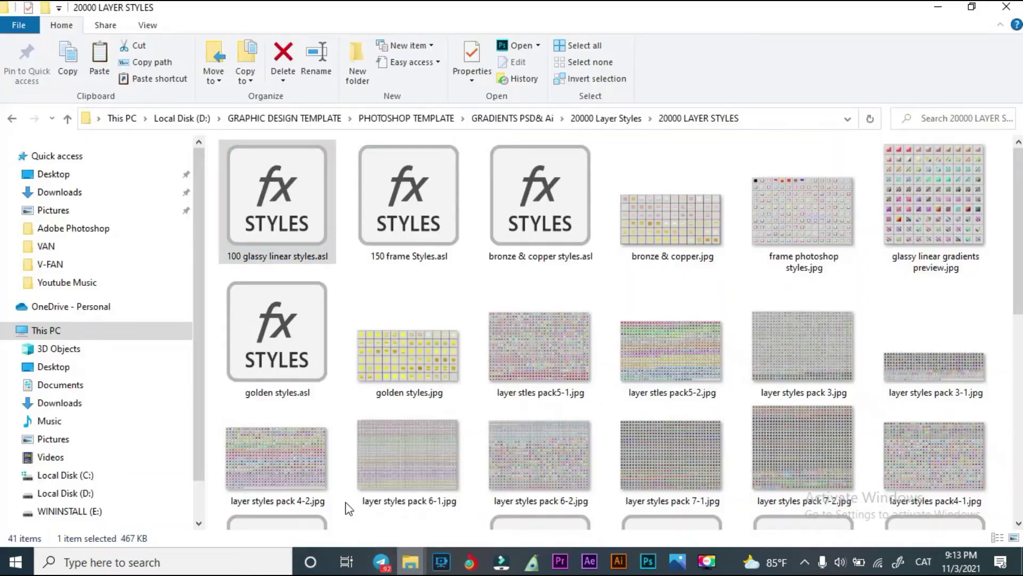
pyautogui.moveTo(392, 222); pyautogui.dragTo(681, 408)
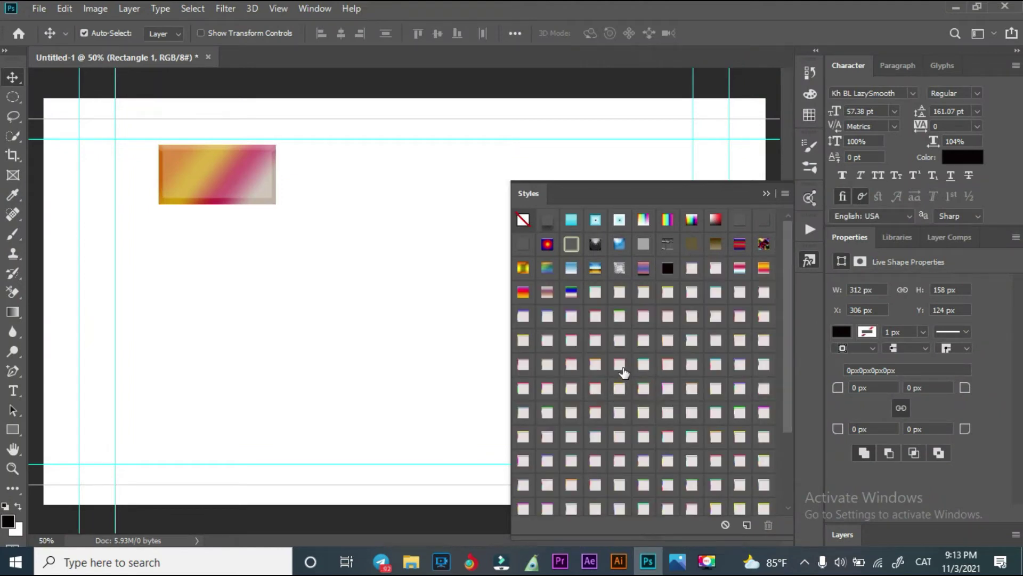
# Step: Try several of the loaded frame styles on the rectangle, ending with a thin multicoloured border
pyautogui.scroll(-5, 623, 372)
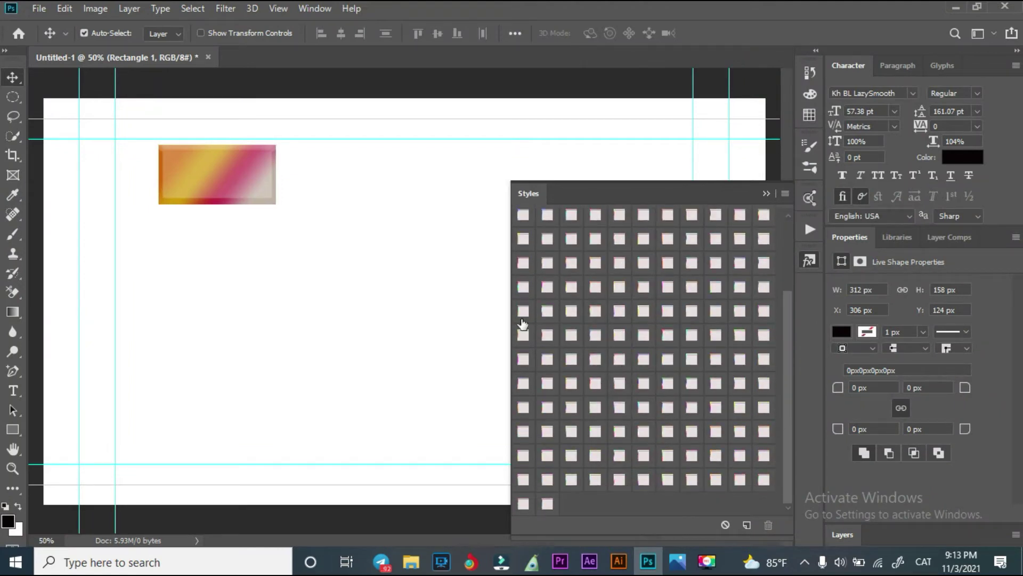
pyautogui.moveTo(587, 387); pyautogui.dragTo(269, 198)
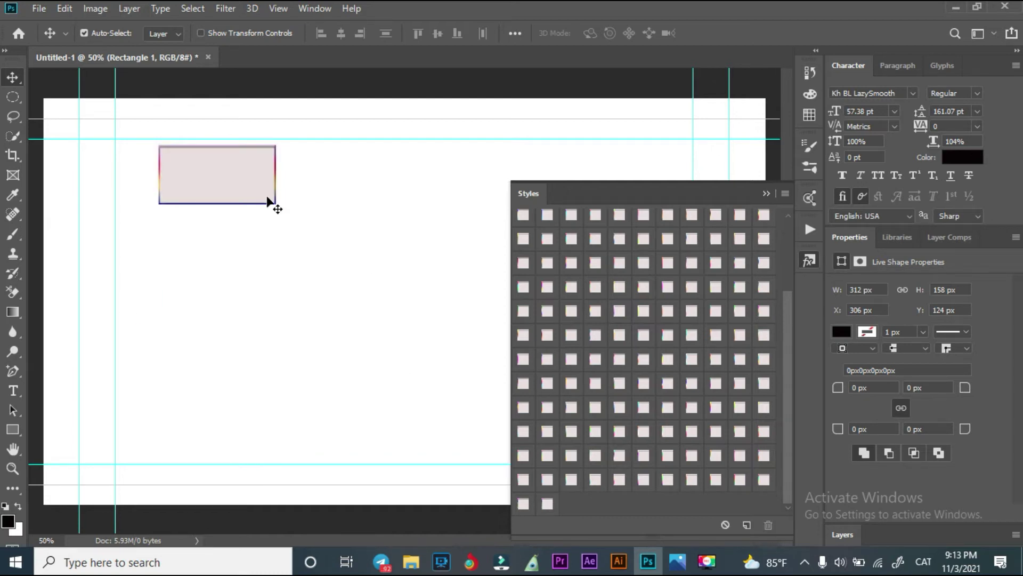
pyautogui.click(597, 330)
pyautogui.click(594, 311)
# Step: Replace the loaded frame styles with the default style set
pyautogui.click(784, 194)
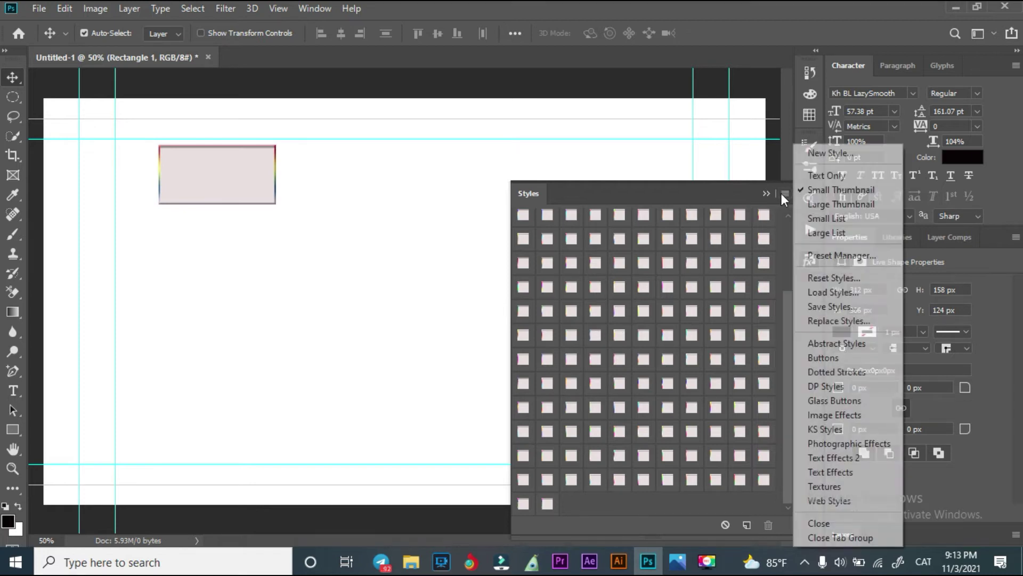
pyautogui.click(821, 282)
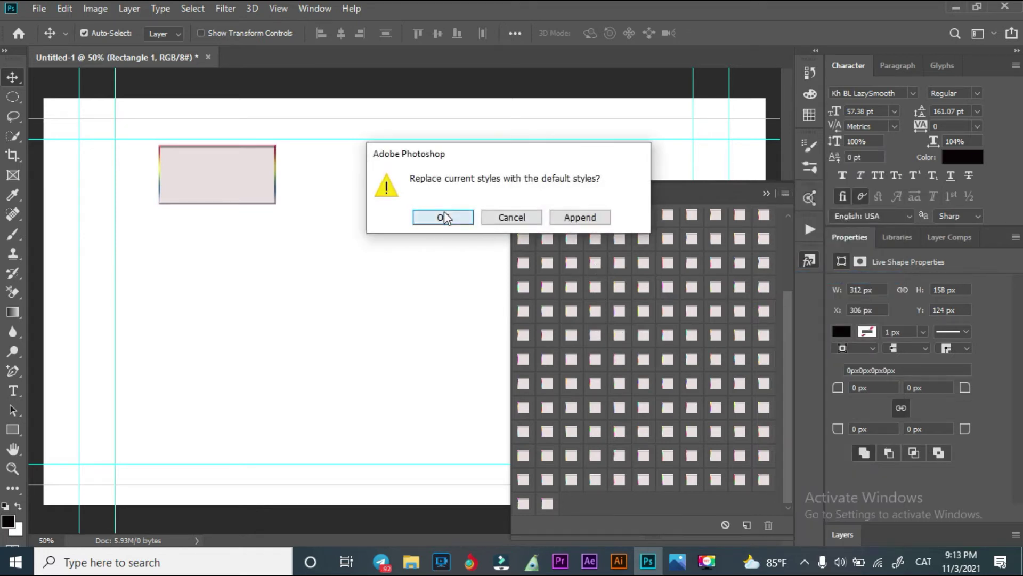
pyautogui.click(443, 217)
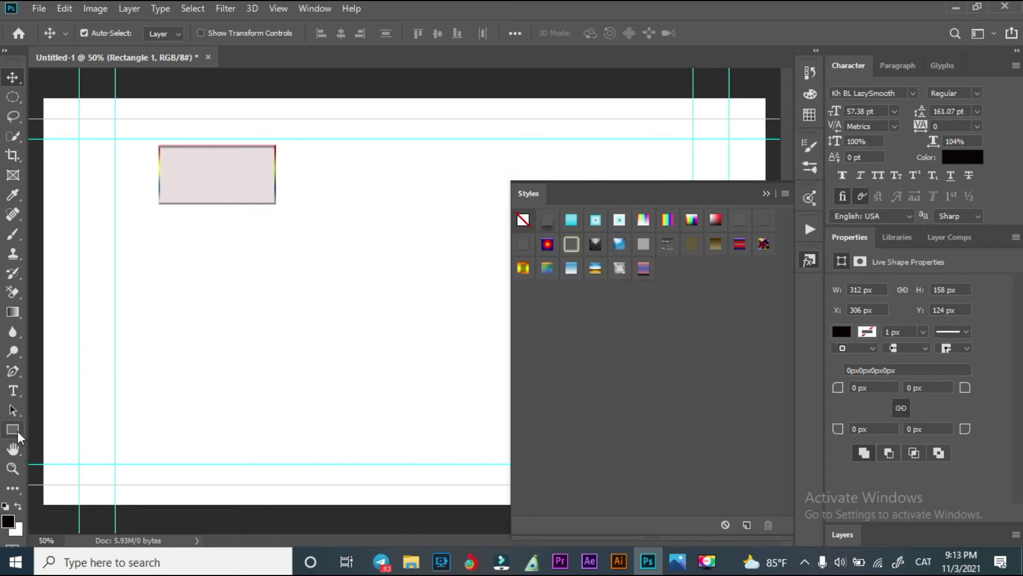
# Step: Add a placeholder text layer below the rectangle and move it to about X 4.88, Y 6.94 in
pyautogui.click(14, 392)
pyautogui.click(154, 302)
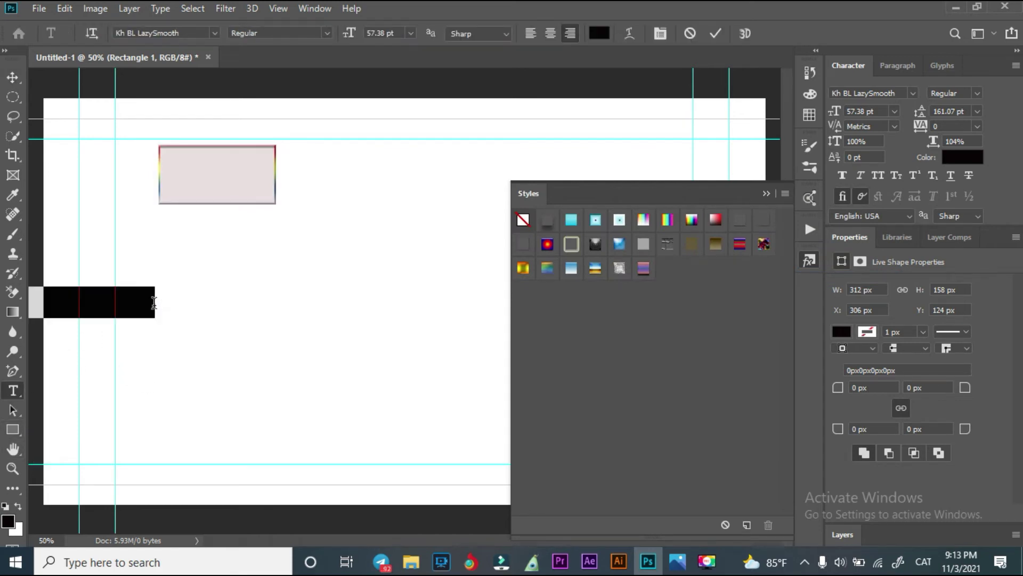
pyautogui.click(13, 77)
pyautogui.moveTo(137, 308); pyautogui.dragTo(309, 311)
# Step: Replace the placeholder text with "LAYER STYLE"
pyautogui.doubleClick(304, 311)
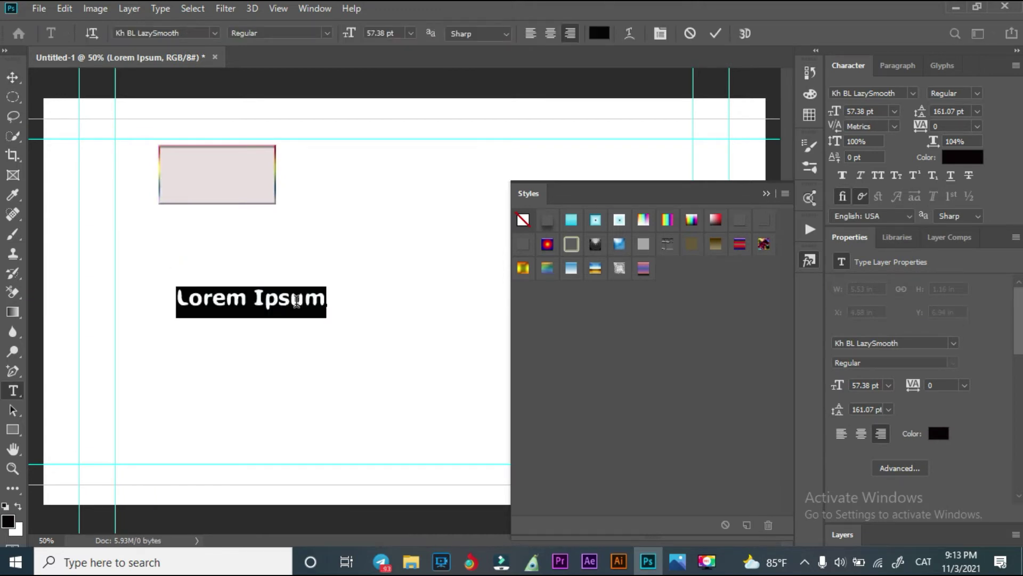
pyautogui.write('ទួយ')
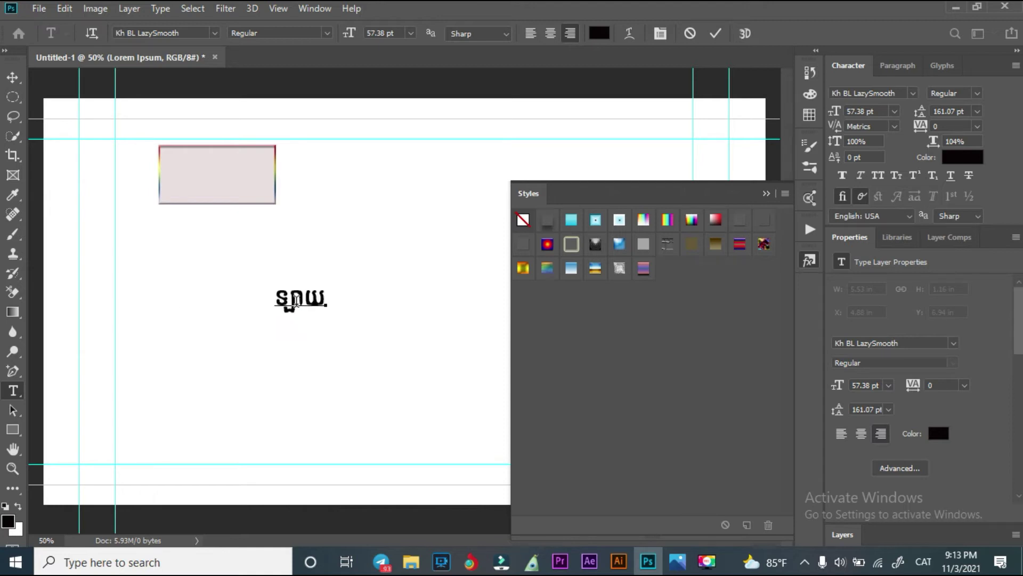
pyautogui.press('BackSpace')
pyautogui.press('BackSpace')
pyautogui.press('BackSpace')
pyautogui.write('fL')
pyautogui.press('BackSpace')
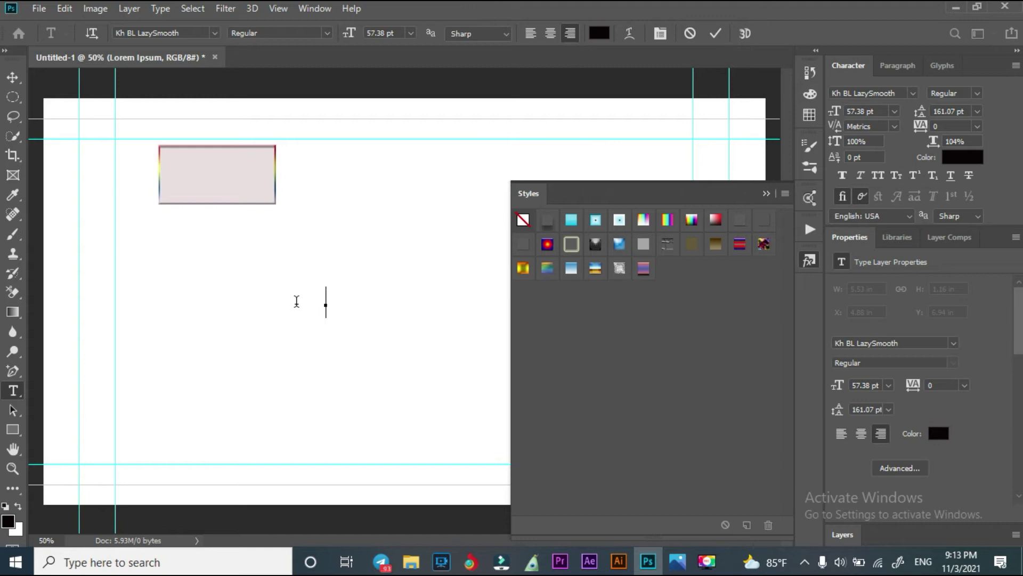
pyautogui.write('LAYER STYLE')
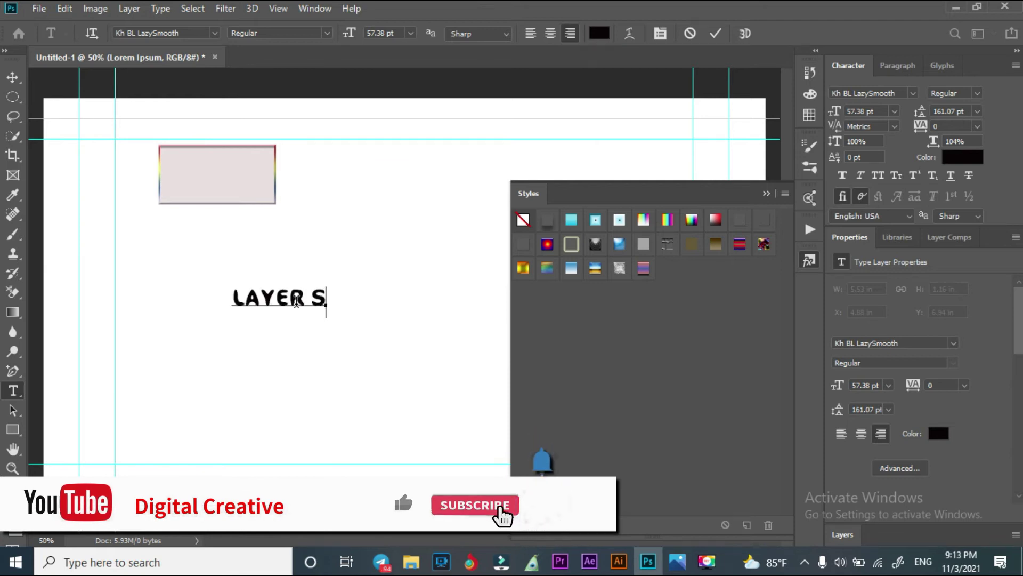
# Step: Scale the "LAYER STYLE" text proportionally to about 192%
pyautogui.click(12, 77)
pyautogui.hotkey('ctrl', 't')
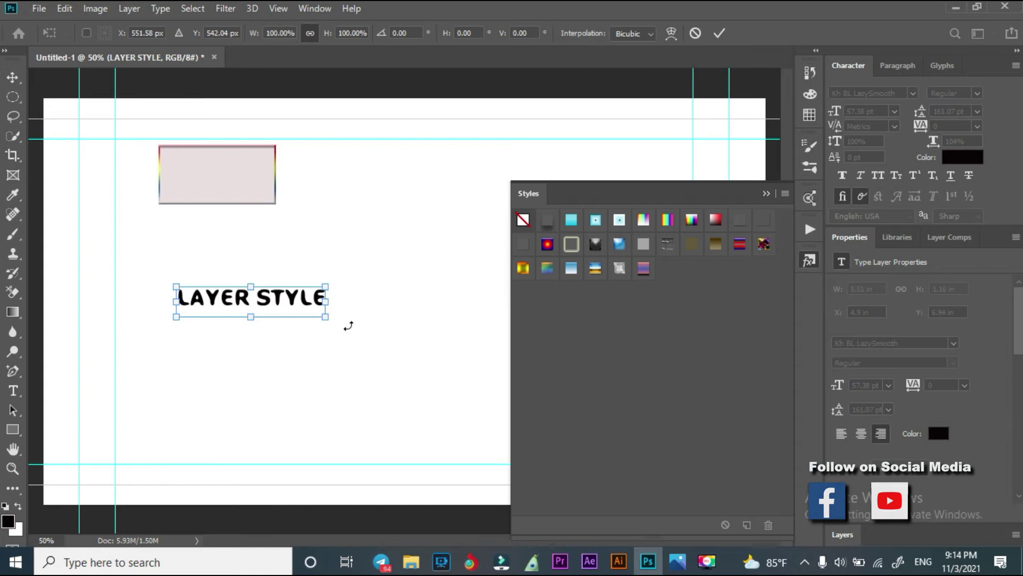
pyautogui.moveTo(392, 316); pyautogui.dragTo(459, 322)
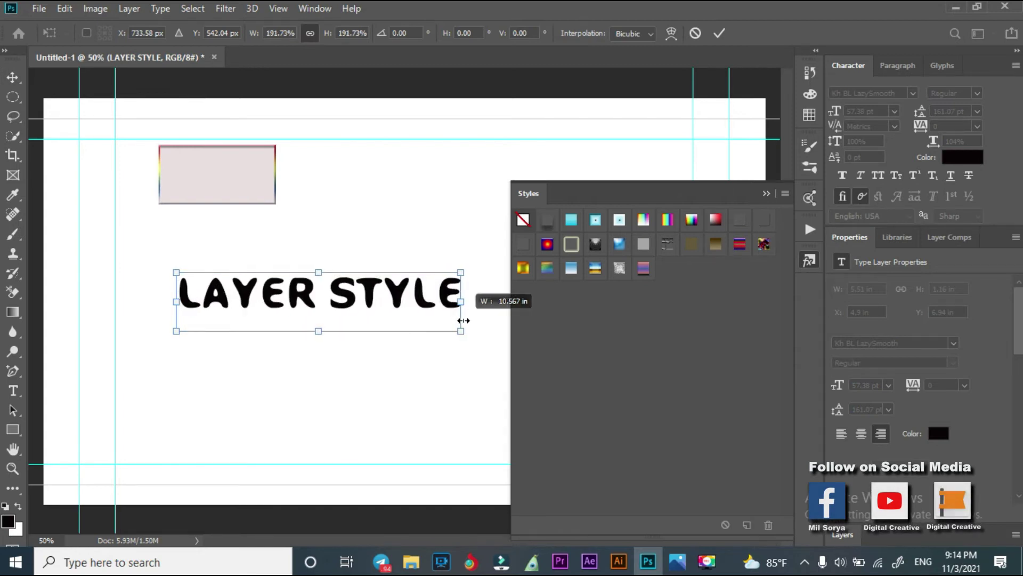
pyautogui.press('Return')
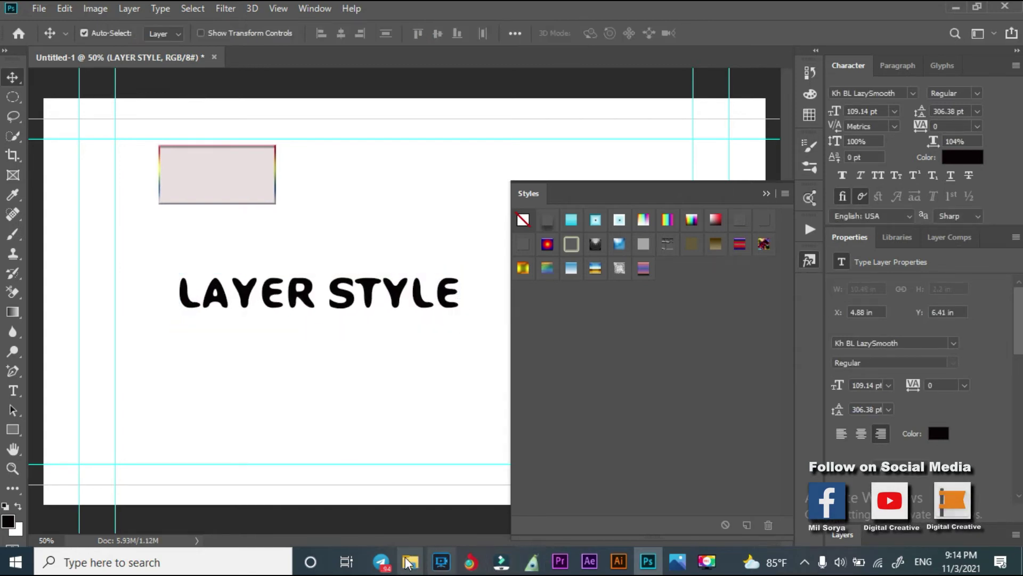
# Step: Load "golden styles.asl" from the 20000 LAYER STYLES folder into the styles
pyautogui.moveTo(411, 561)
pyautogui.click(392, 501)
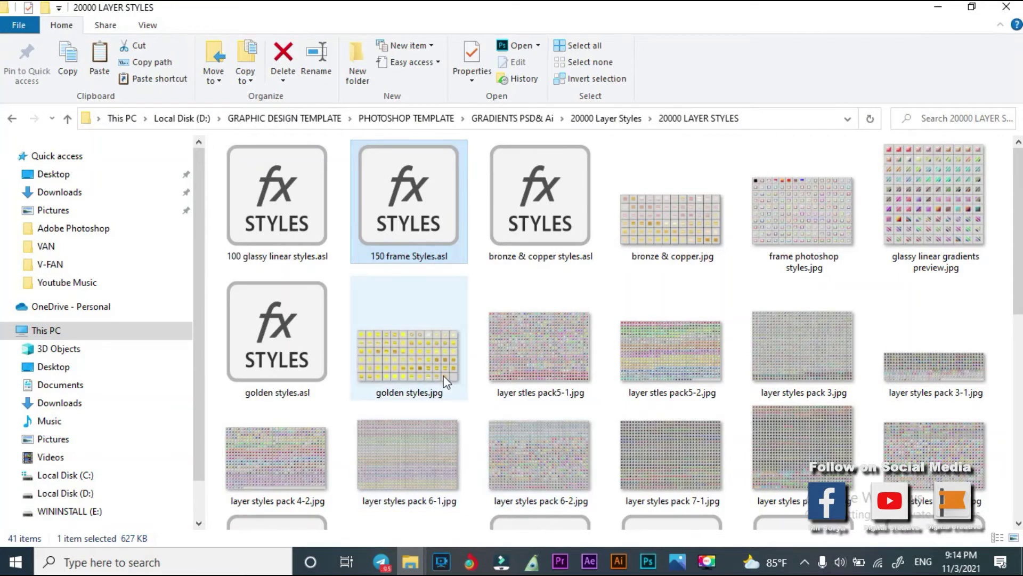
pyautogui.moveTo(288, 343); pyautogui.dragTo(664, 393)
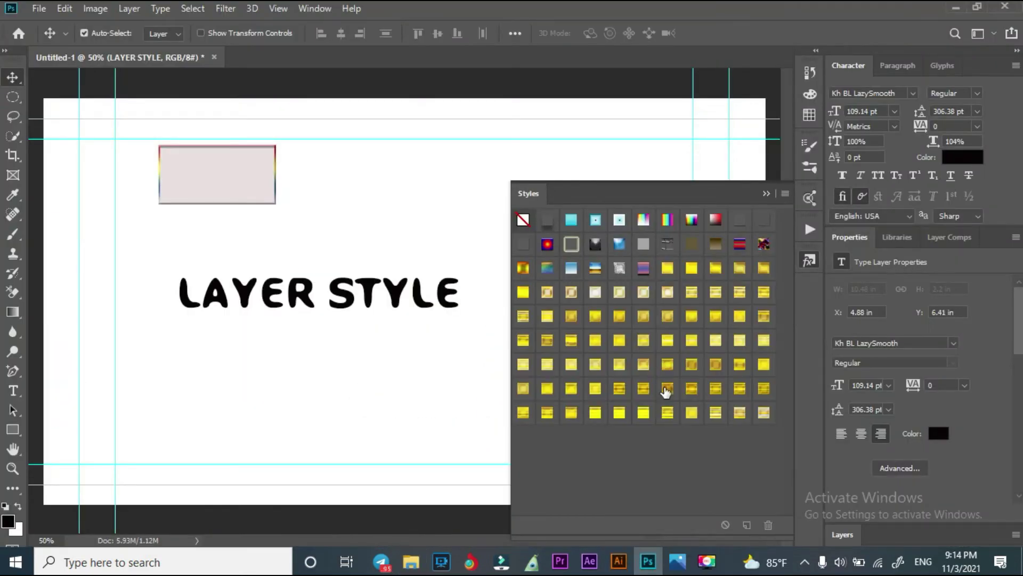
# Step: Move the text to about X 2.83, Y 5.84 in and try several golden styles on it, ending with a bright yellow-gold one
pyautogui.click(692, 268)
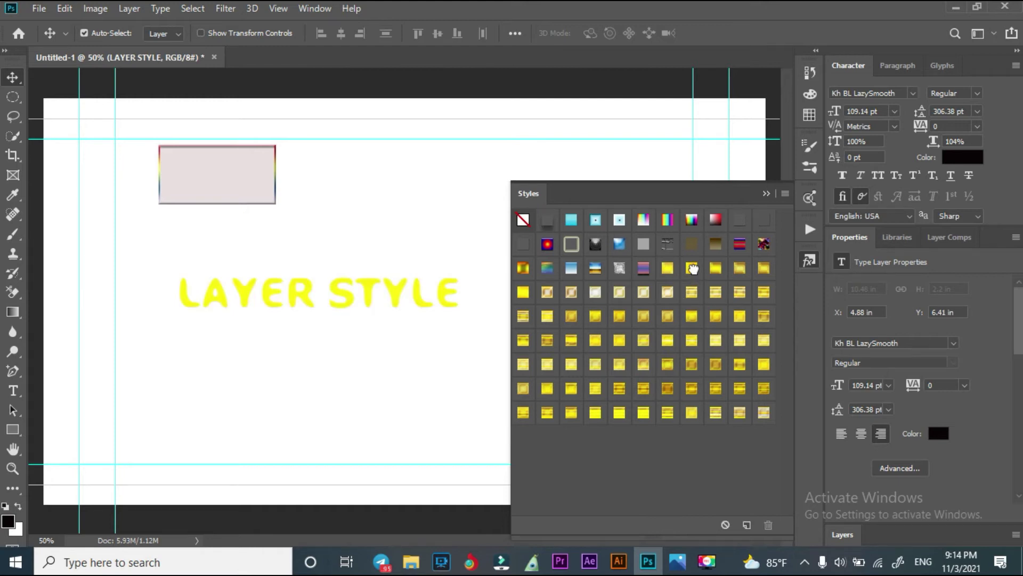
pyautogui.moveTo(391, 287); pyautogui.dragTo(337, 273)
pyautogui.click(692, 269)
pyautogui.click(689, 318)
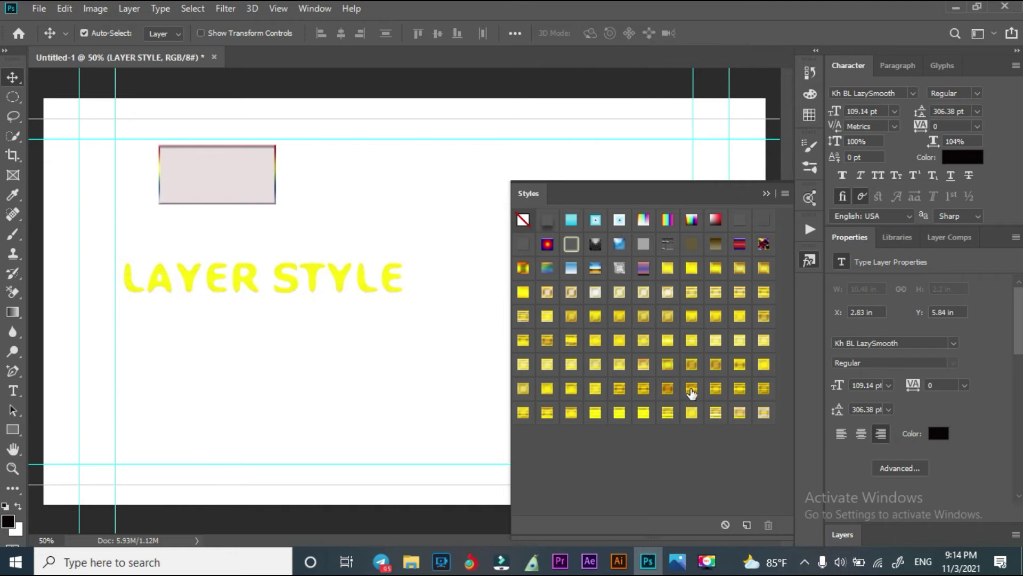
pyautogui.click(692, 364)
pyautogui.click(618, 360)
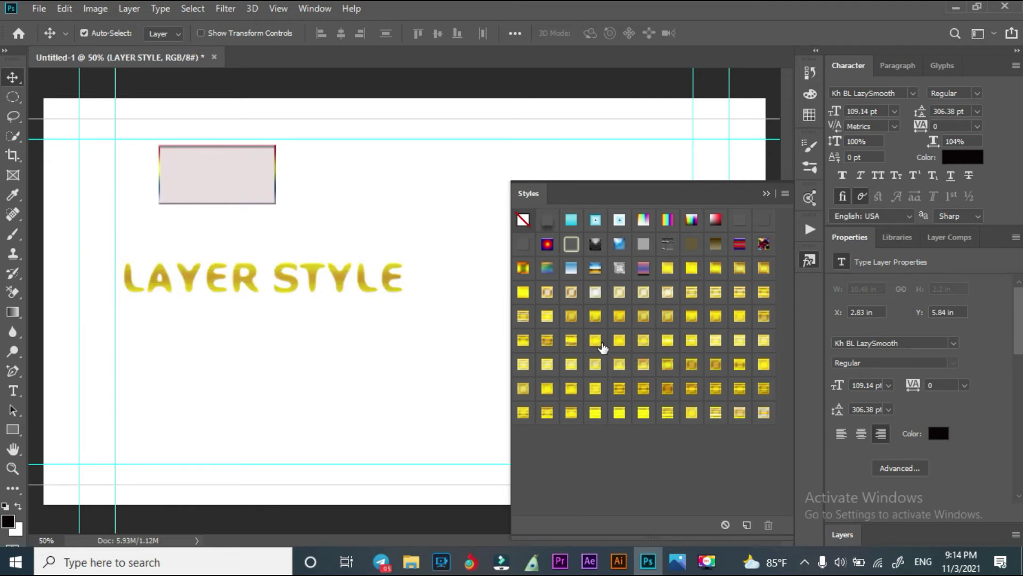
pyautogui.click(575, 361)
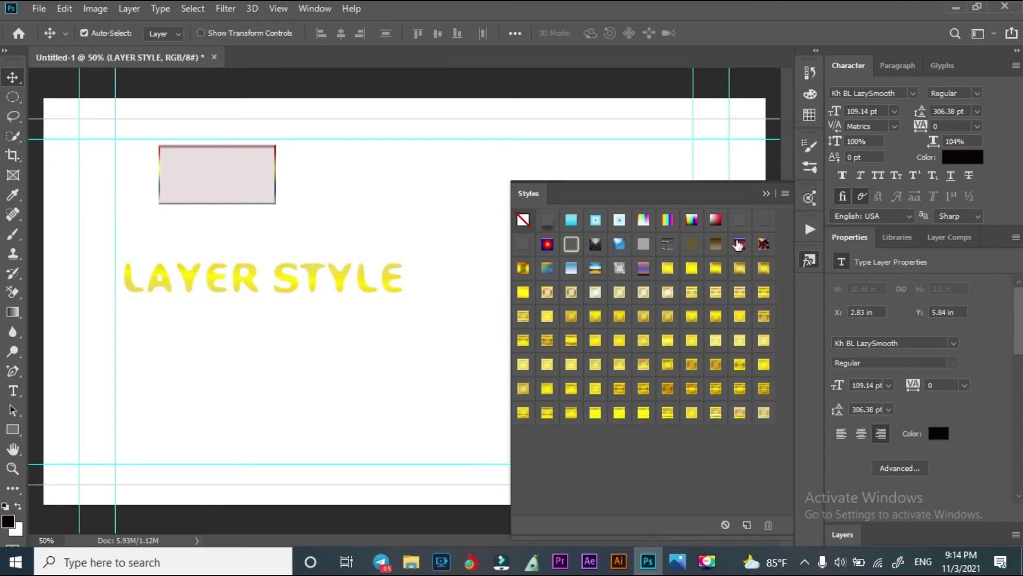
# Step: Reset the styles to the default set, dropping the golden ones
pyautogui.click(784, 195)
pyautogui.click(815, 274)
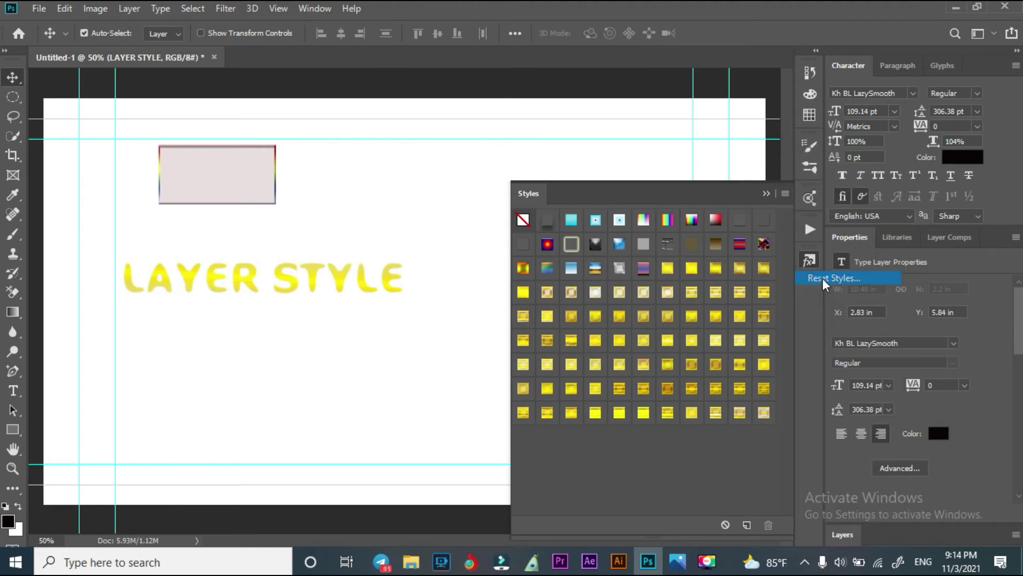
pyautogui.click(465, 220)
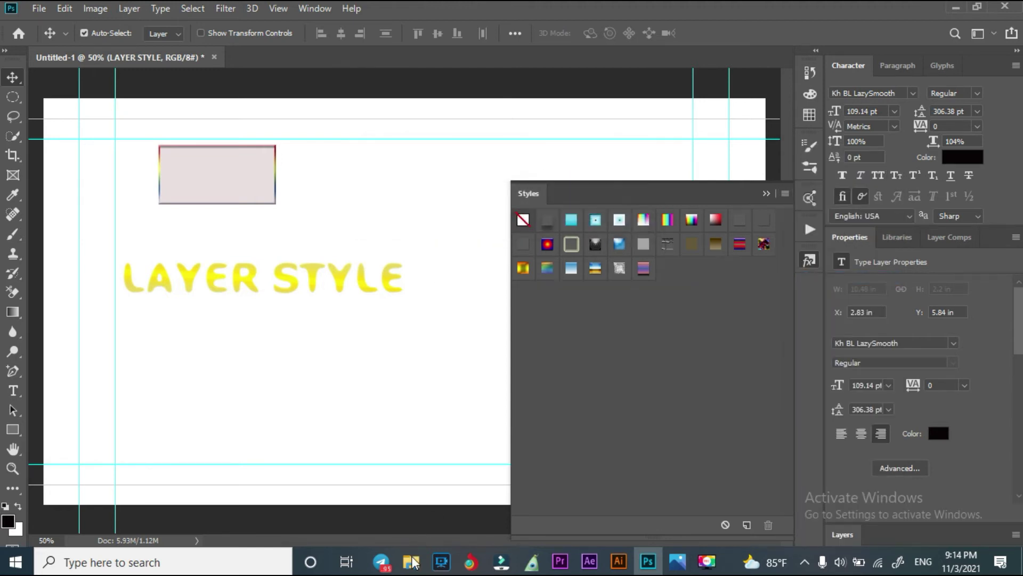
# Step: Load "pack 10.asl" from the 20000 LAYER STYLES folder into the styles
pyautogui.moveTo(413, 562)
pyautogui.click(331, 487)
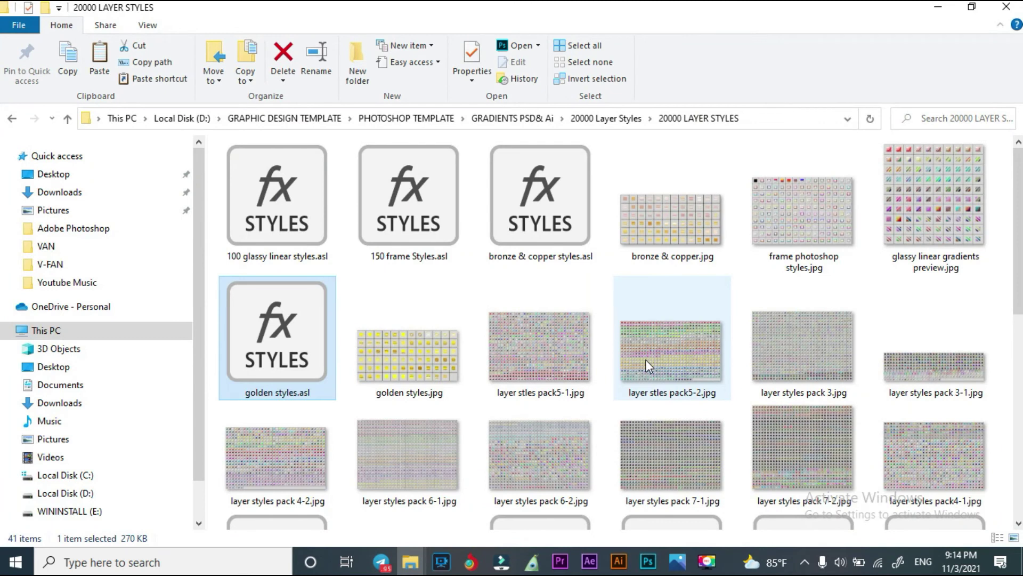
pyautogui.scroll(-3, 645, 360)
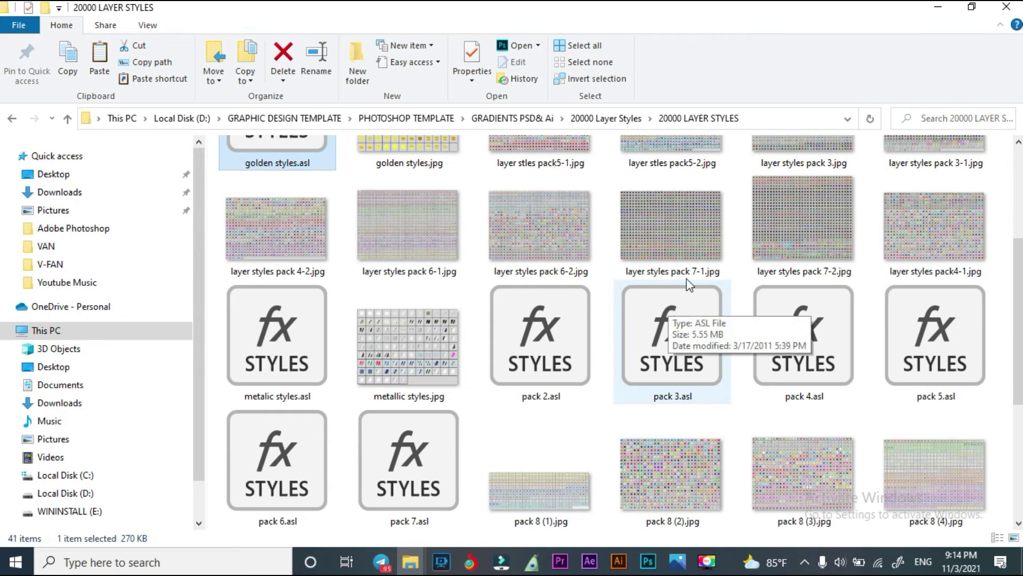
pyautogui.scroll(-4, 671, 299)
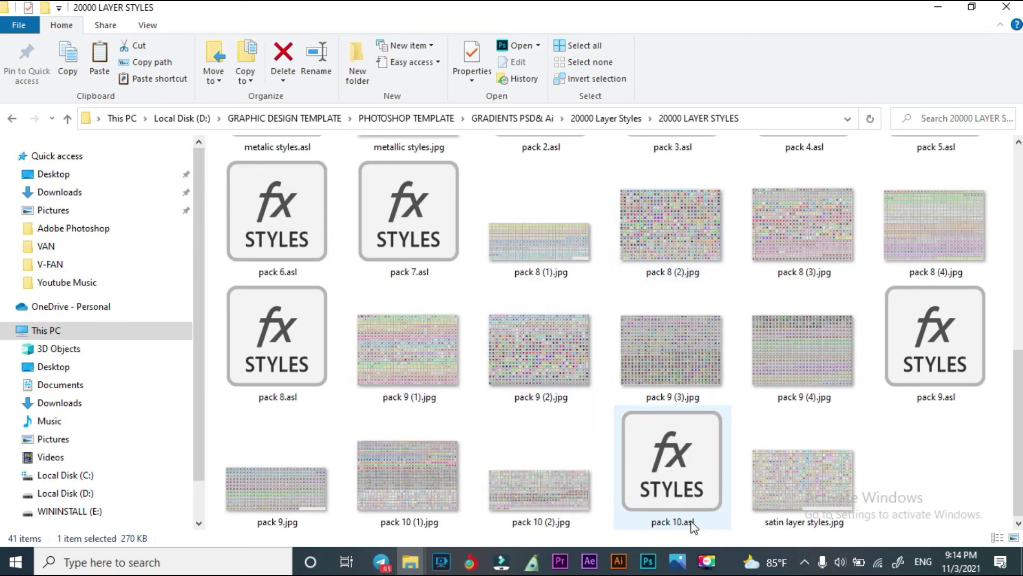
pyautogui.moveTo(675, 469); pyautogui.dragTo(668, 435)
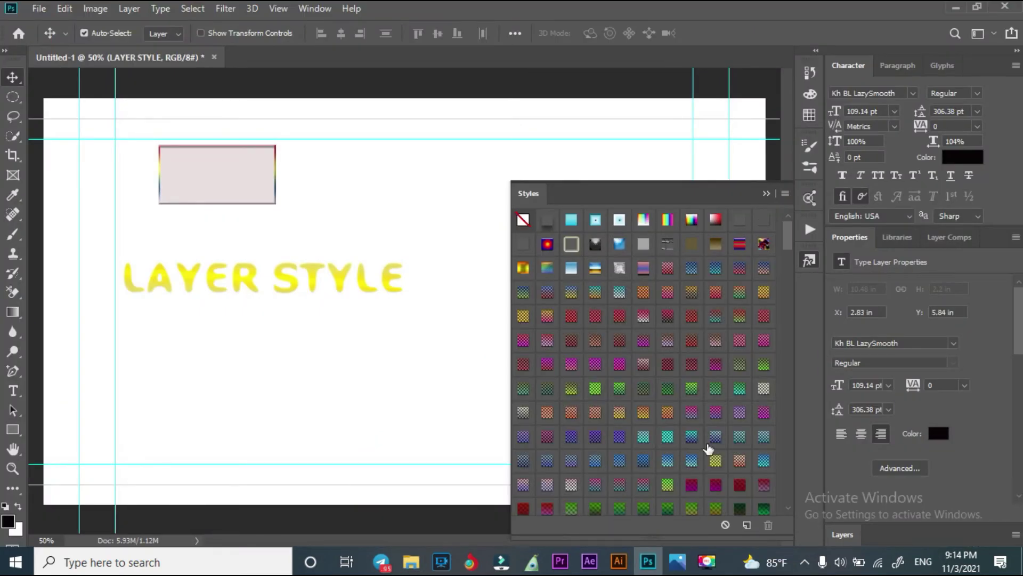
# Step: Try blue, orange and pink styles from the loaded pack on the text, ending with the glossy green and dark red one
pyautogui.scroll(-5, 709, 450)
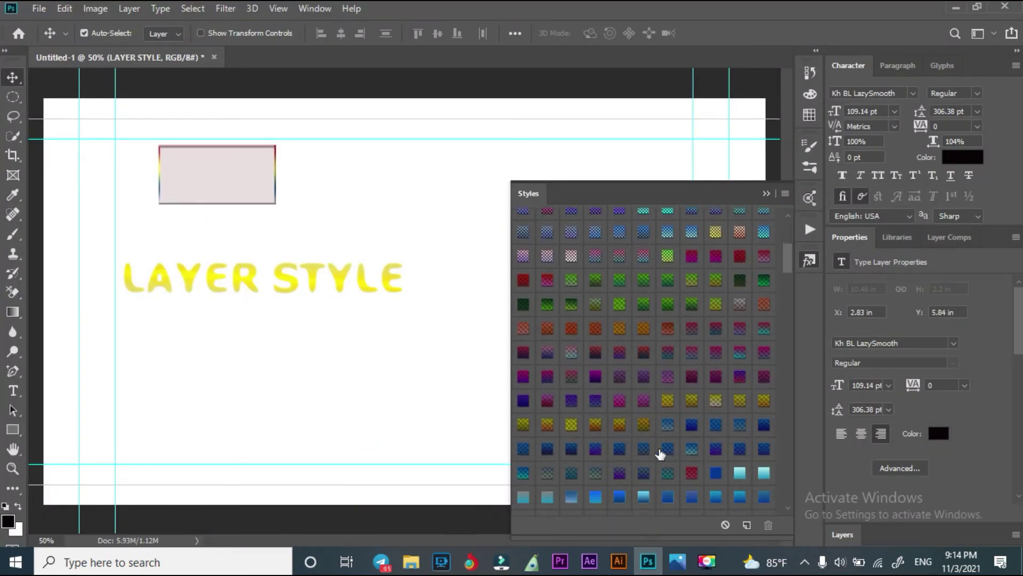
pyautogui.scroll(-2, 660, 453)
pyautogui.click(621, 416)
pyautogui.click(620, 449)
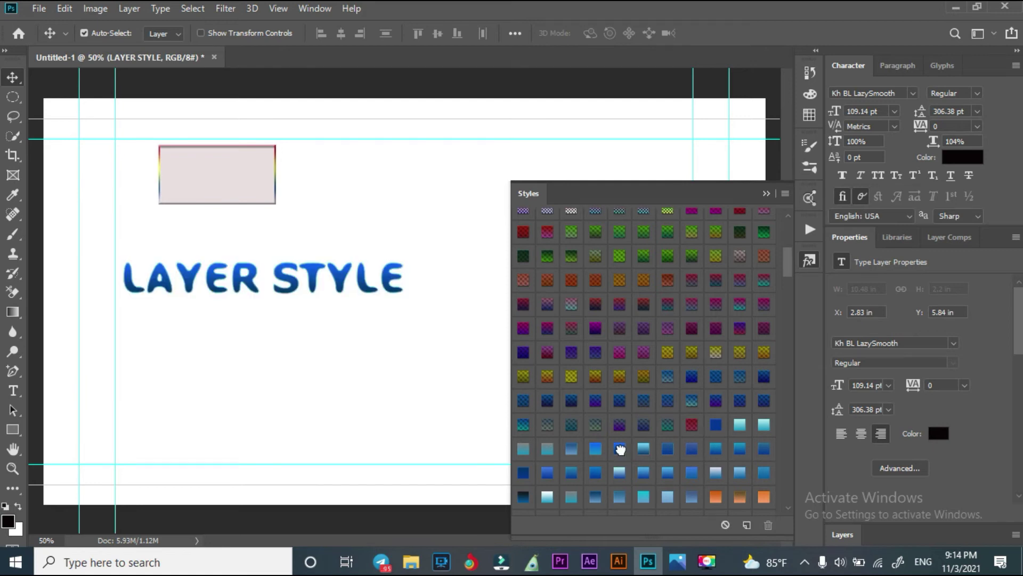
pyautogui.scroll(-4, 695, 377)
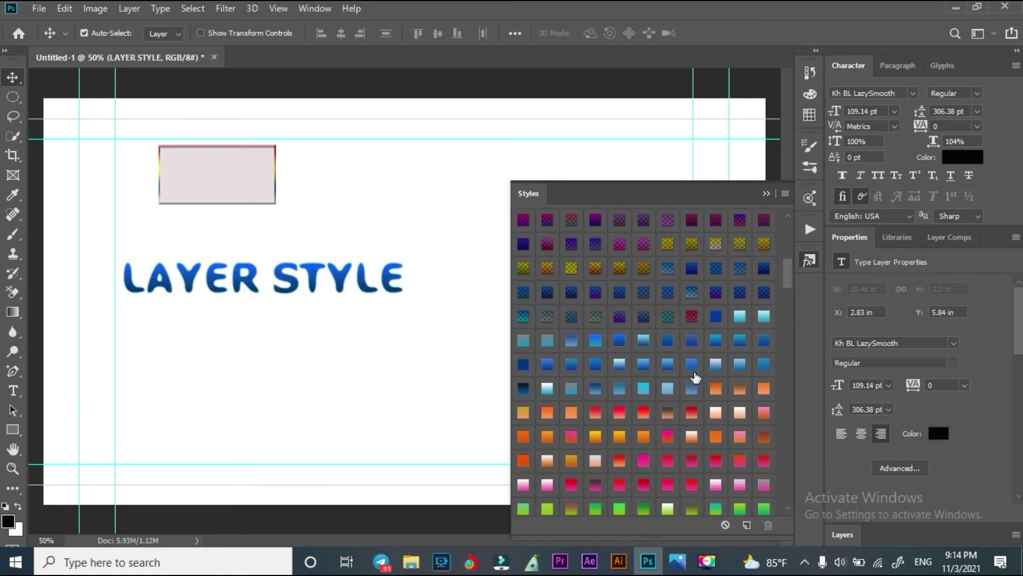
pyautogui.moveTo(789, 294); pyautogui.dragTo(792, 363)
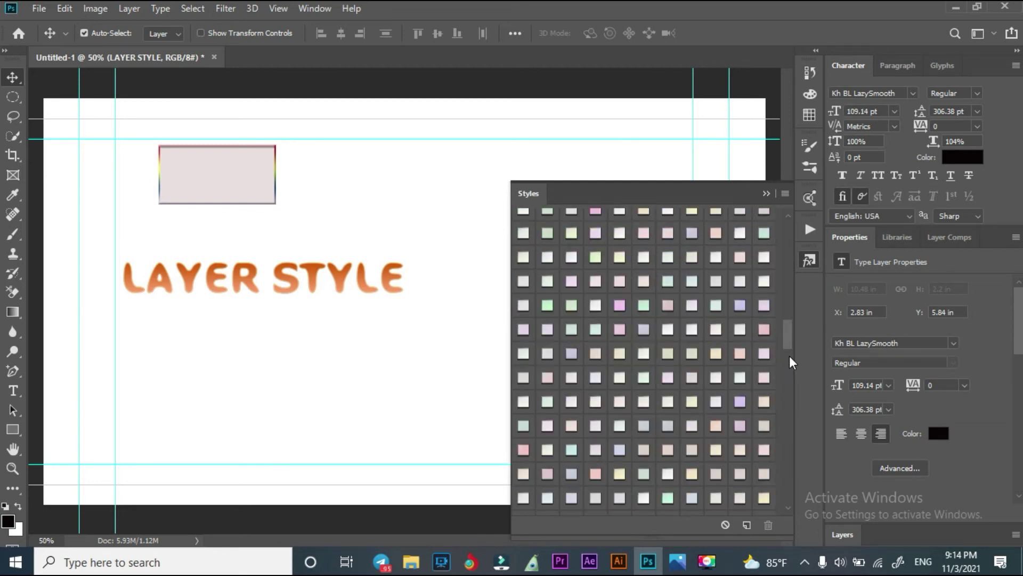
pyautogui.moveTo(790, 355); pyautogui.dragTo(767, 500)
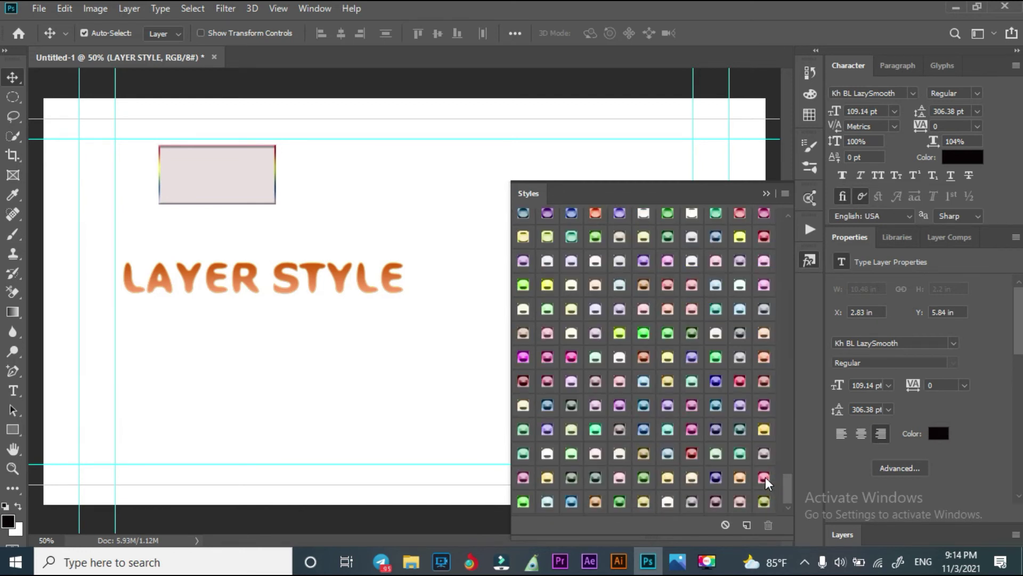
pyautogui.moveTo(446, 211); pyautogui.dragTo(384, 295)
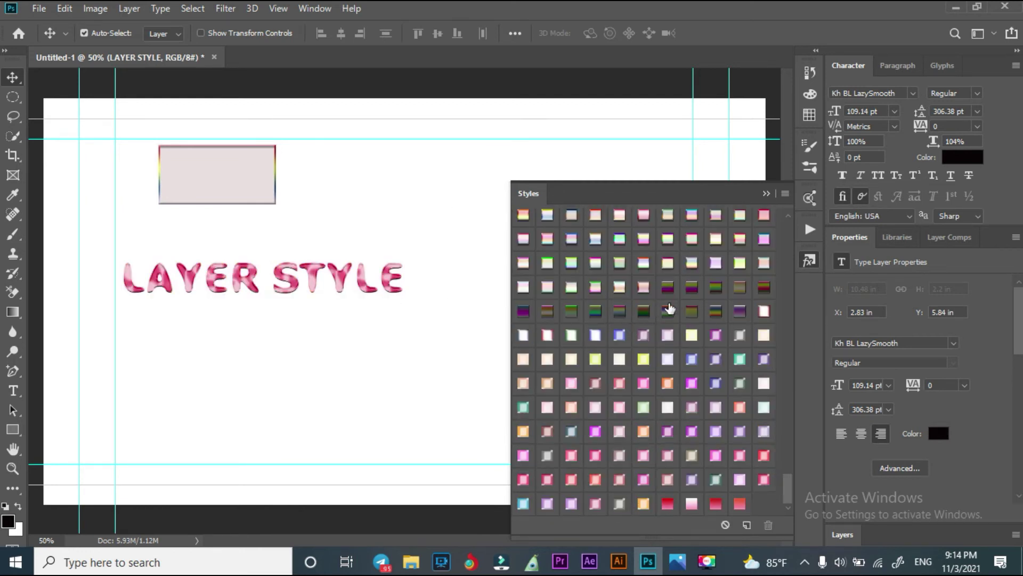
pyautogui.click(759, 291)
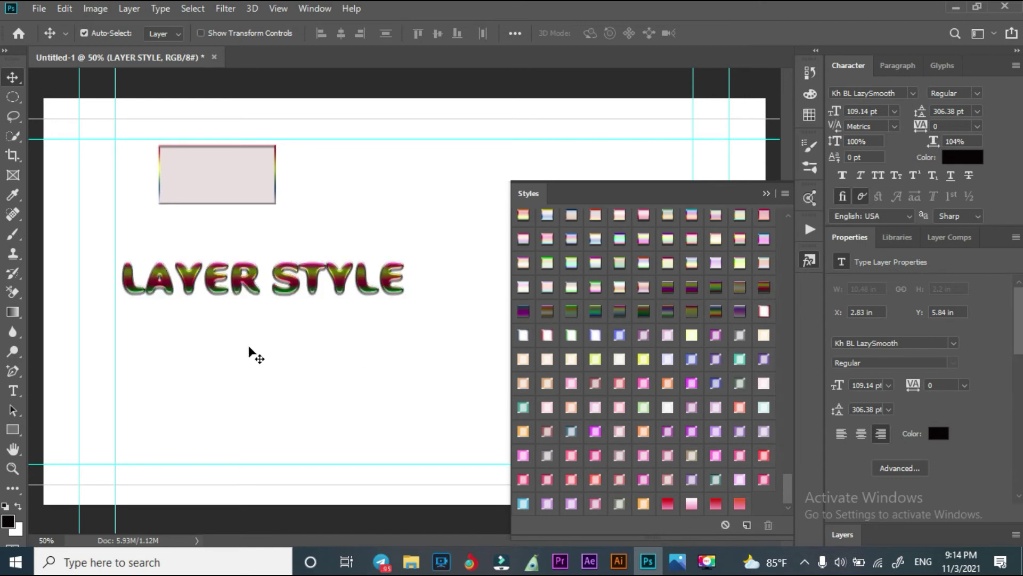
# Step: Move the text to about X 3.3, Y 4.73 in and replace its wording with the Khmer text "គំរូម៉ូតអក្សរ"
pyautogui.moveTo(303, 272); pyautogui.dragTo(321, 246)
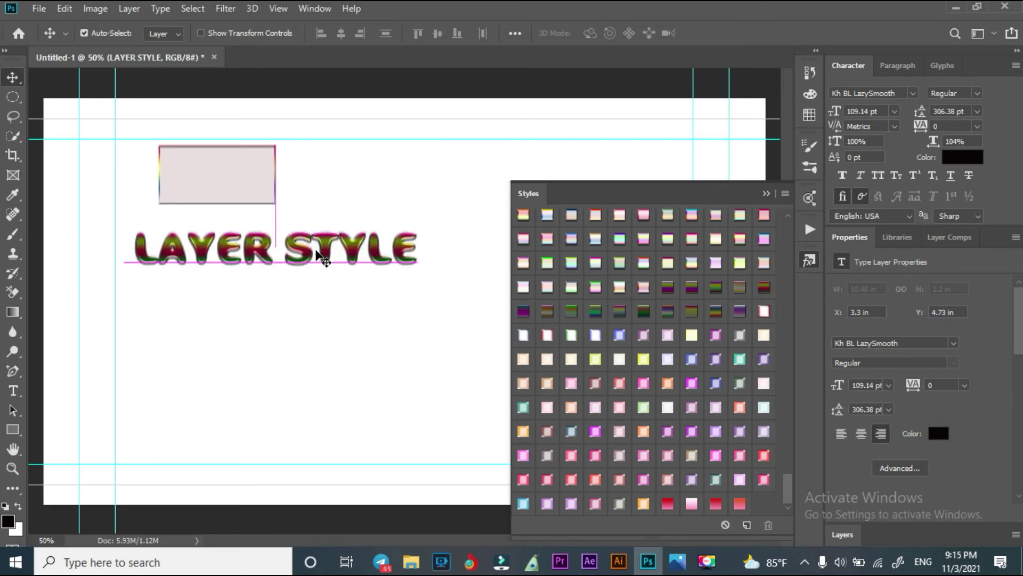
pyautogui.doubleClick(326, 247)
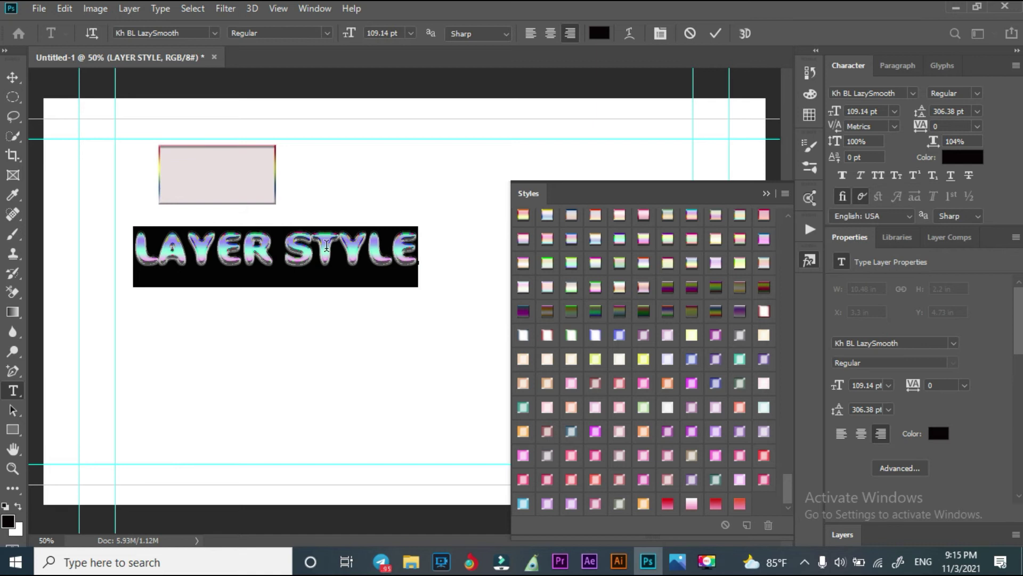
pyautogui.press('super+space')
pyautogui.write('គំរ')
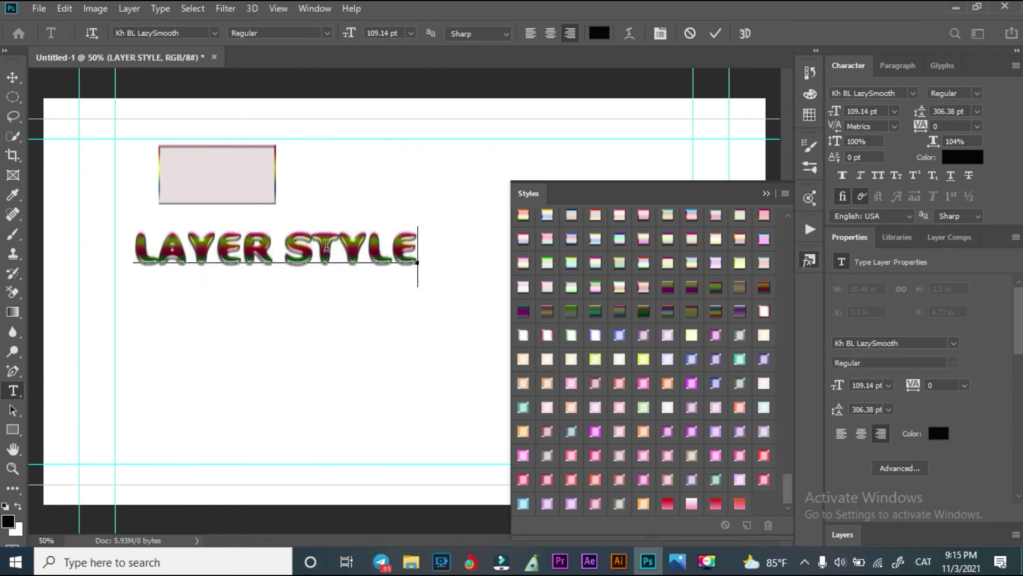
pyautogui.write('ូ')
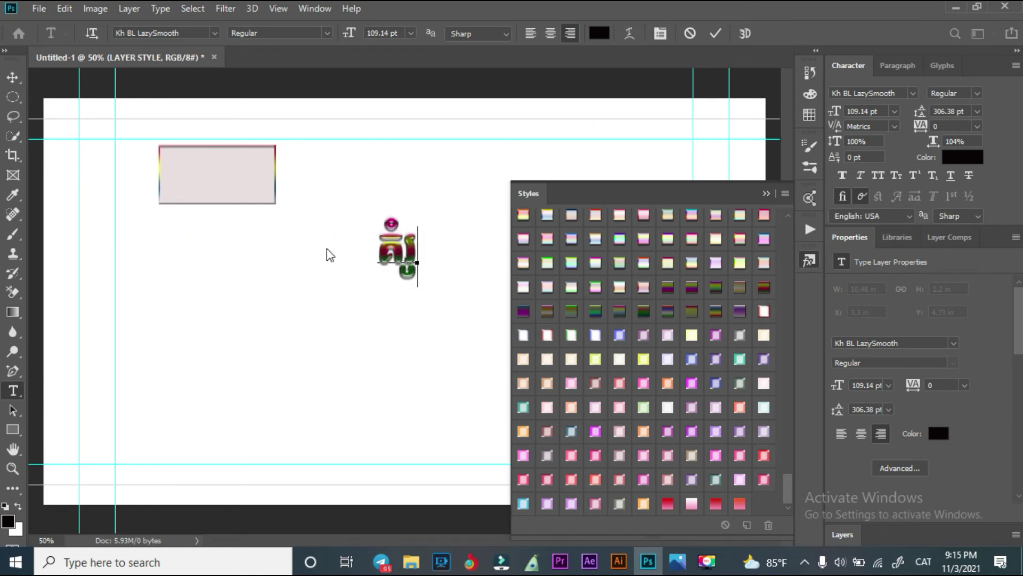
pyautogui.write('អក')
pyautogui.press('BackSpace')
pyautogui.write('ម៉ូ')
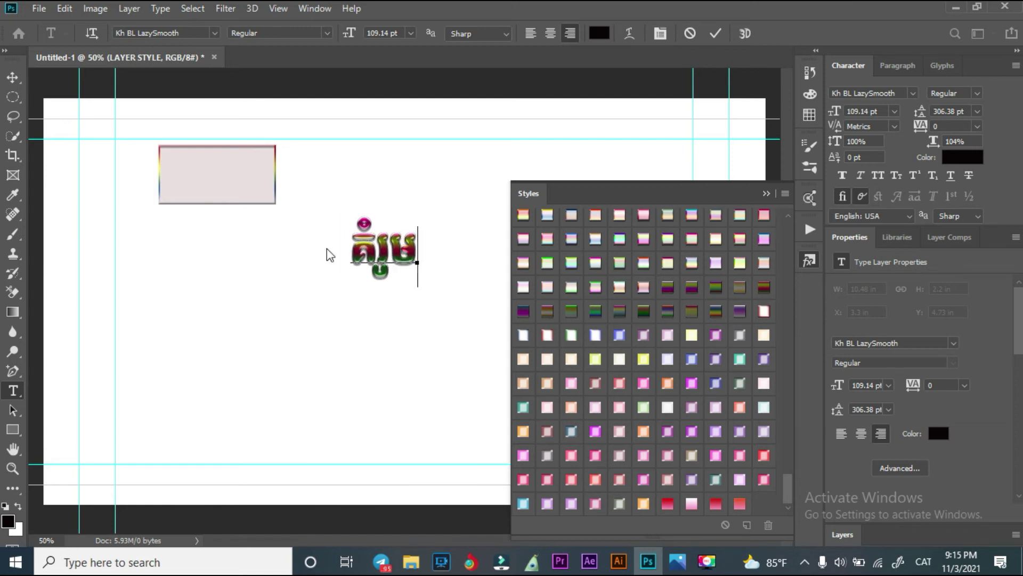
pyautogui.write('តអ')
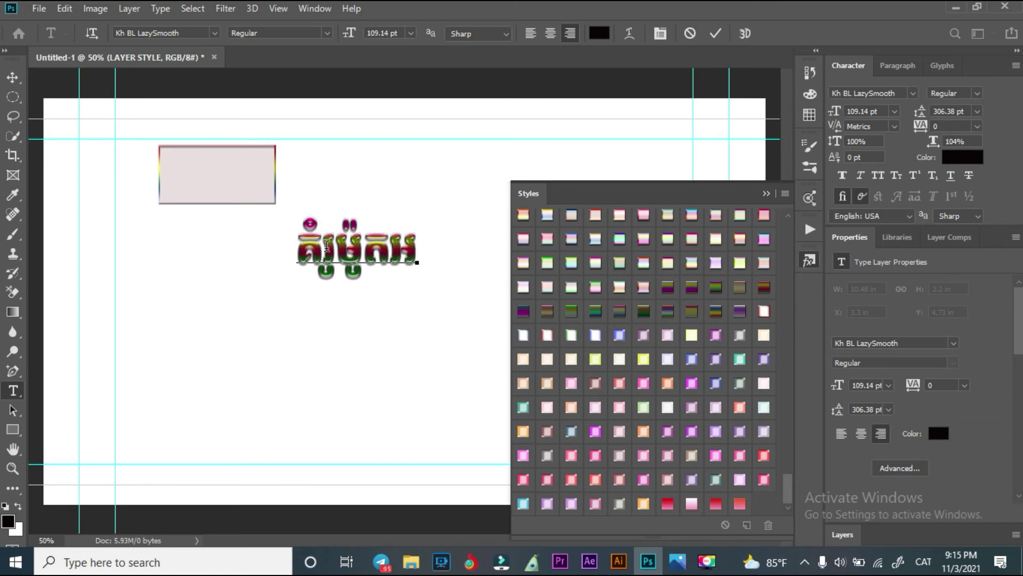
pyautogui.write('ក្សរ')
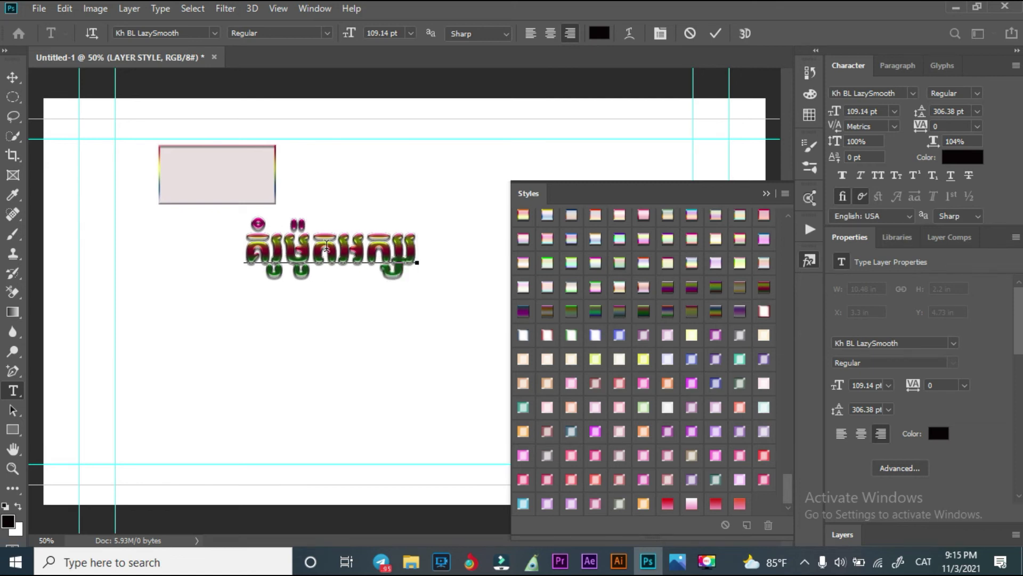
pyautogui.click(13, 82)
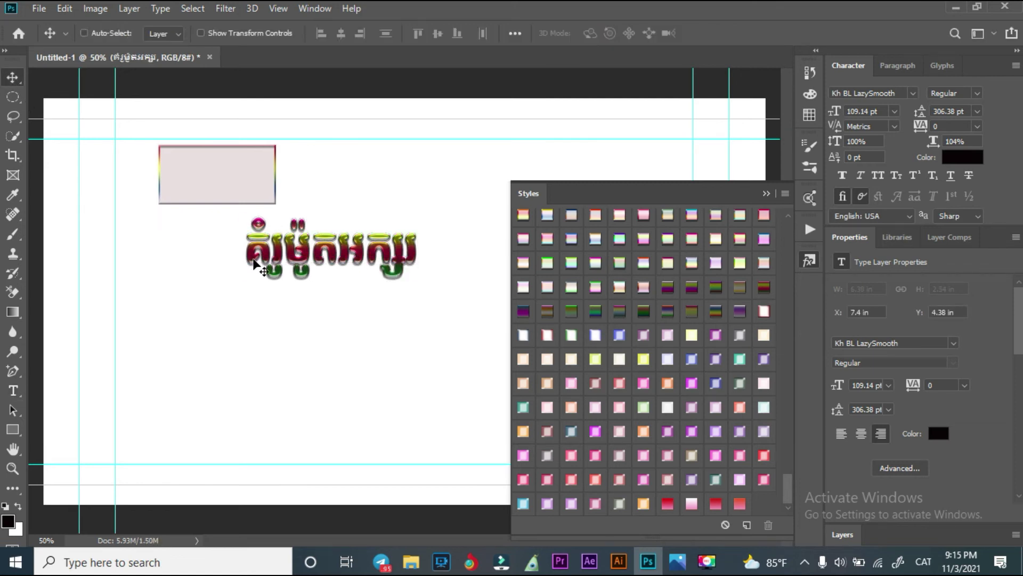
# Step: Enlarge the Khmer text to 144.14 pt and position it below the rectangle at about X 4.08, Y 4.61 in
pyautogui.moveTo(248, 257); pyautogui.dragTo(159, 284)
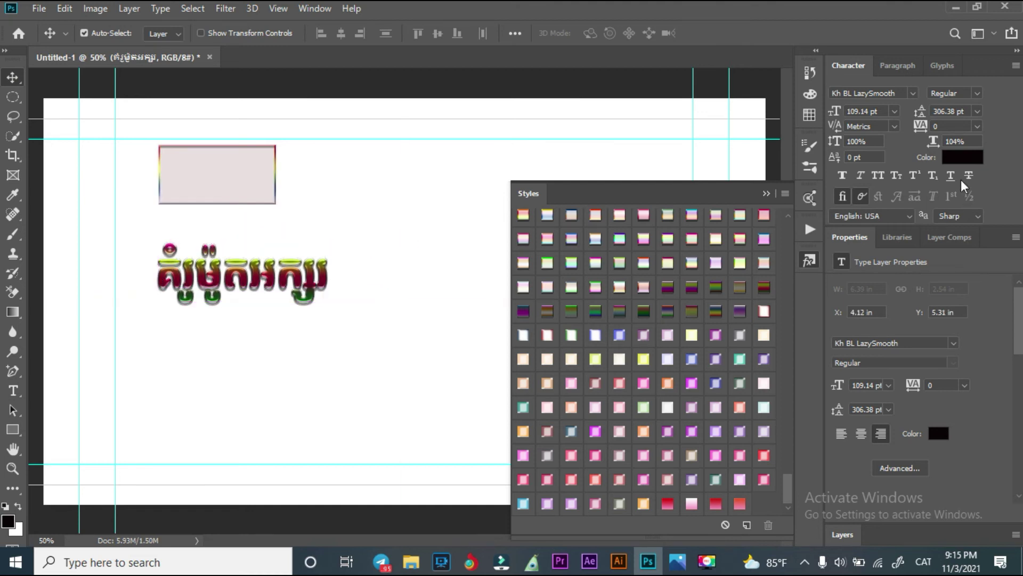
pyautogui.moveTo(838, 116); pyautogui.dragTo(865, 113)
pyautogui.moveTo(299, 283); pyautogui.dragTo(353, 276)
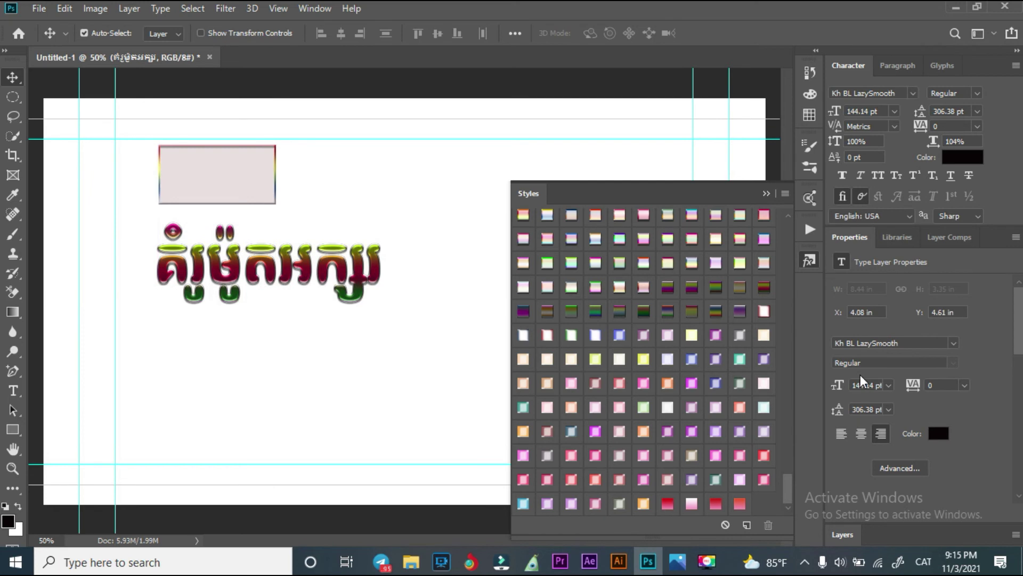
# Step: Try the blue, yellow and red gradient style on the Khmer text, ending with the glossy white one with dark red edges
pyautogui.moveTo(765, 288); pyautogui.dragTo(762, 286)
pyautogui.click(767, 309)
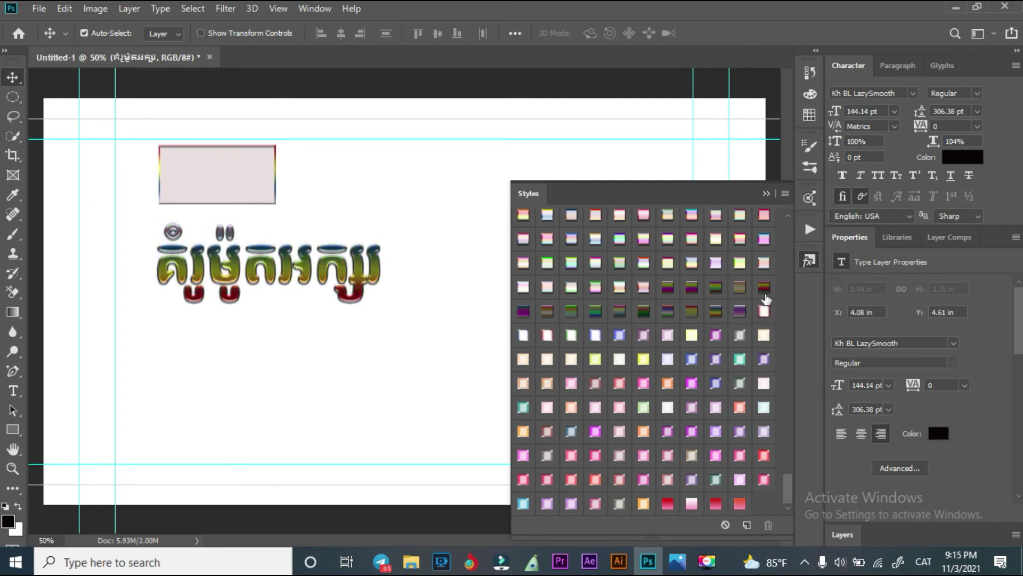
pyautogui.click(765, 294)
pyautogui.moveTo(789, 479); pyautogui.dragTo(794, 267)
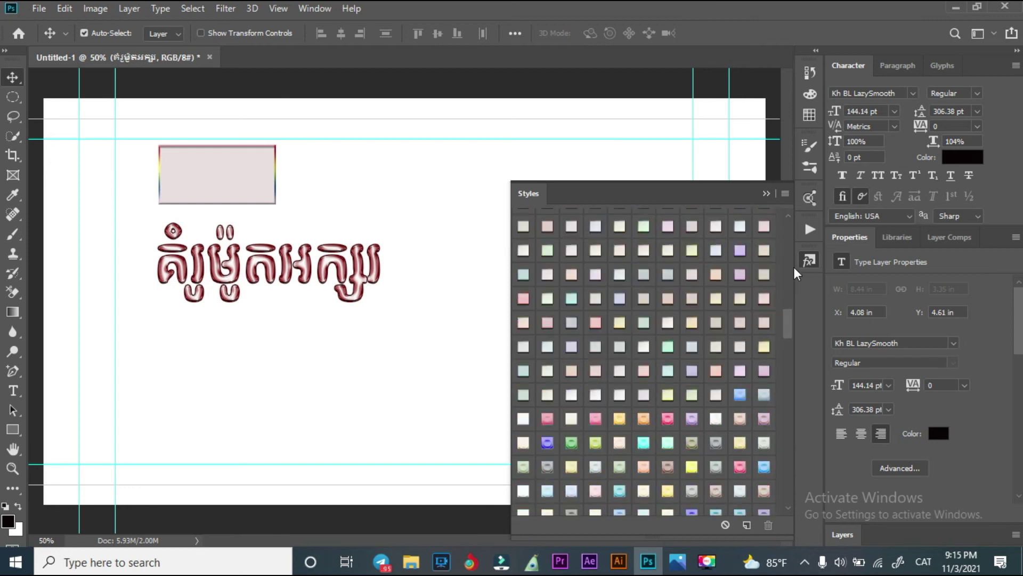
# Step: Reset the styles to the default set and load "pack 9.asl" from the 20000 LAYER STYLES folder
pyautogui.click(786, 194)
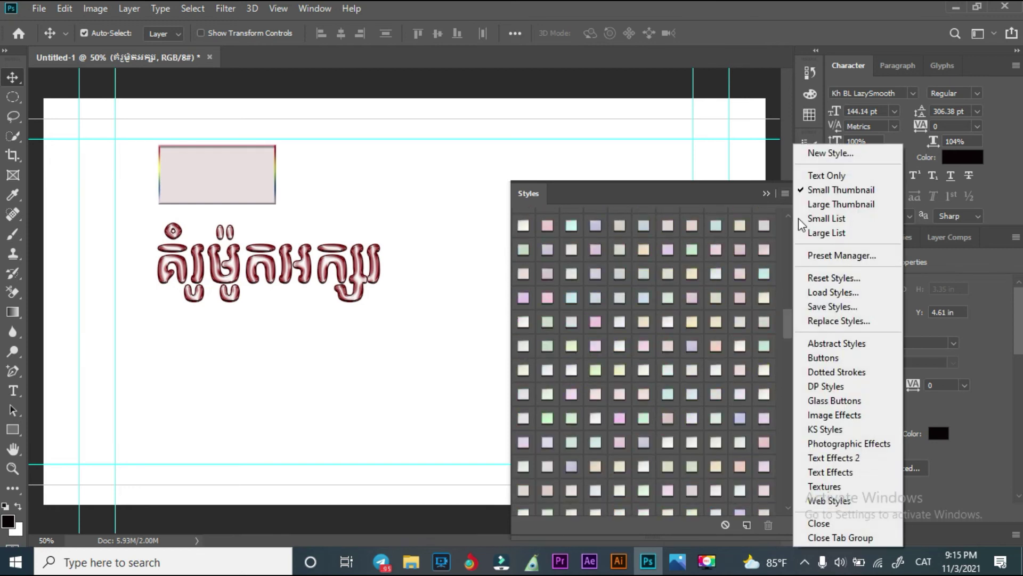
pyautogui.click(823, 278)
pyautogui.click(446, 218)
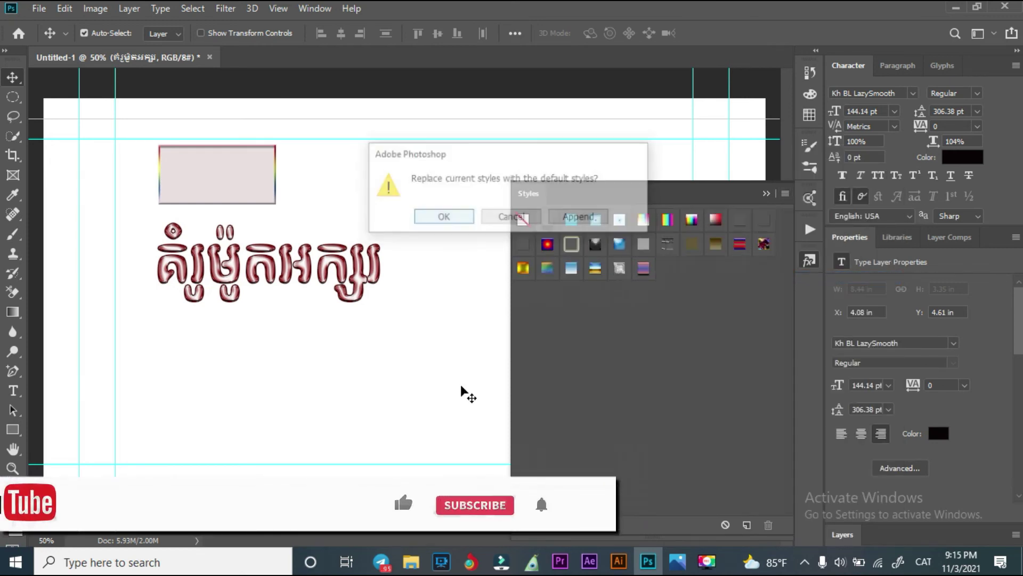
pyautogui.click(422, 560)
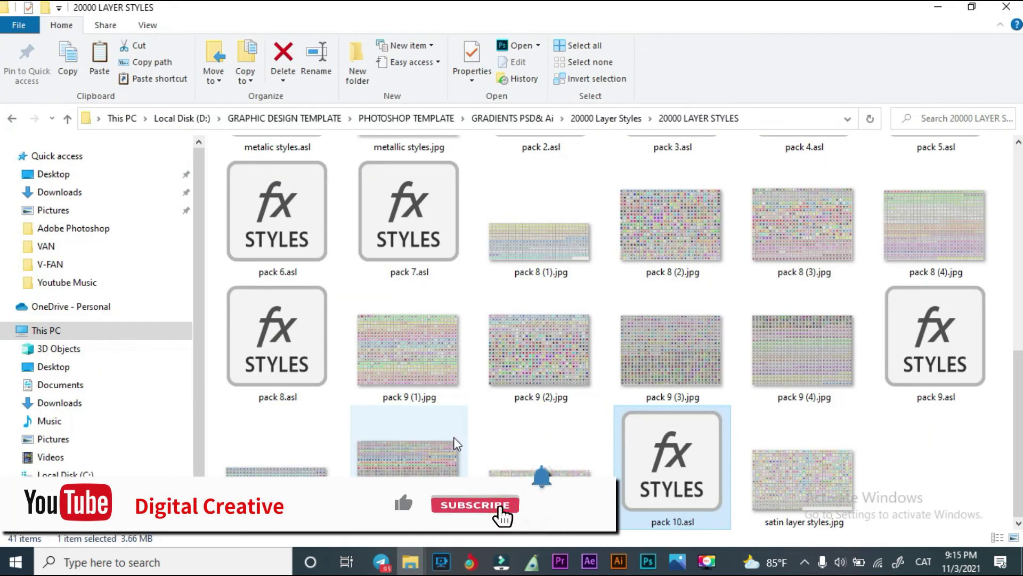
pyautogui.moveTo(927, 363); pyautogui.dragTo(664, 392)
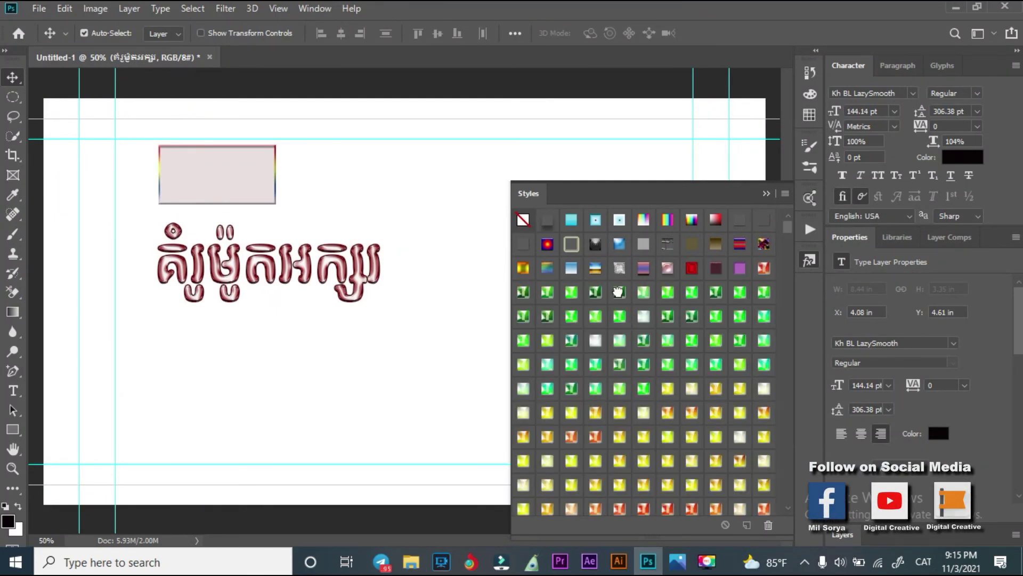
# Step: Try a marbled dark green style from the loaded pack on the Khmer text, ending with the glossy white and purple one
pyautogui.moveTo(328, 283); pyautogui.dragTo(330, 283)
pyautogui.scroll(-5, 780, 265)
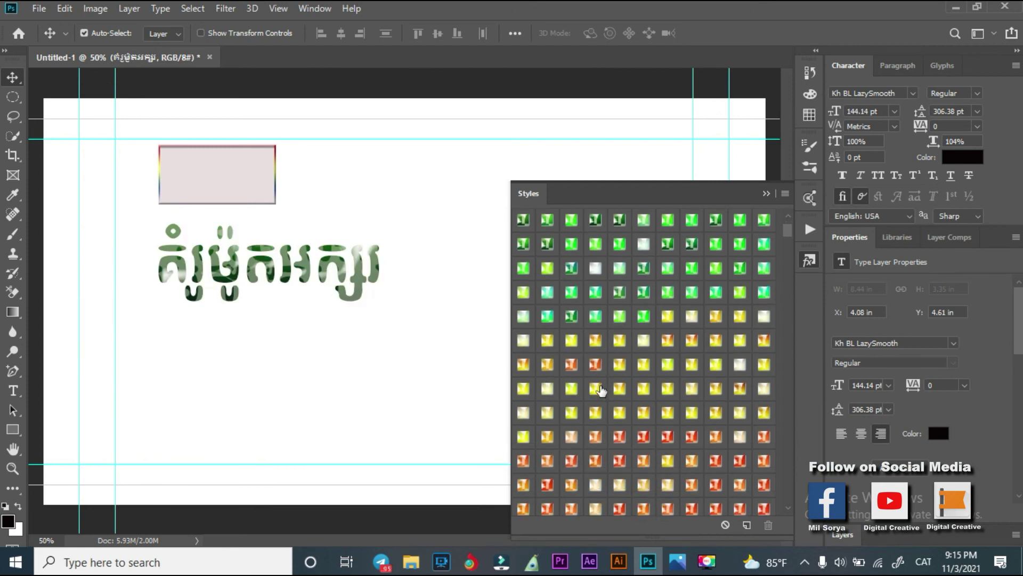
pyautogui.moveTo(788, 252); pyautogui.dragTo(778, 421)
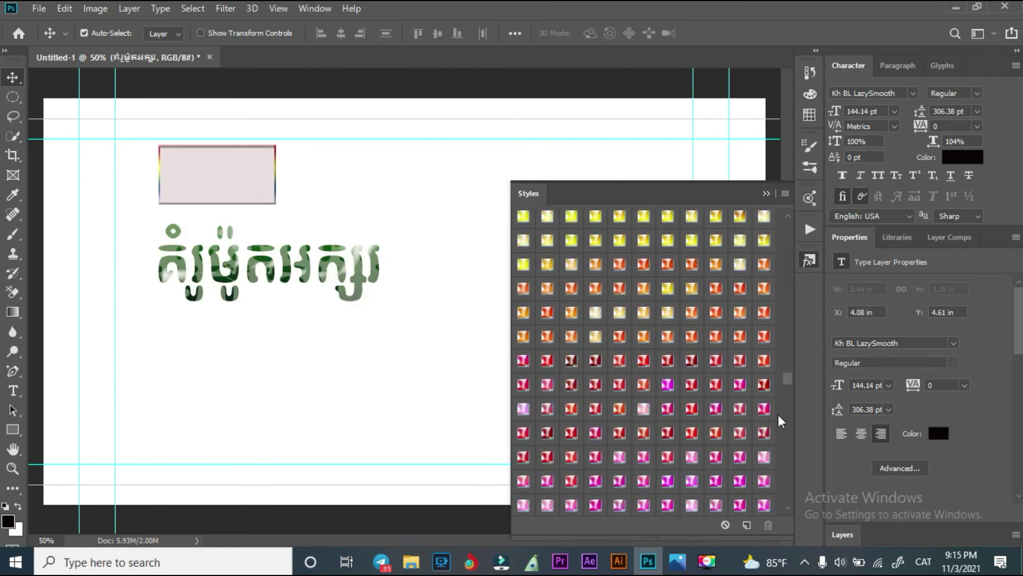
pyautogui.scroll(-5, 782, 444)
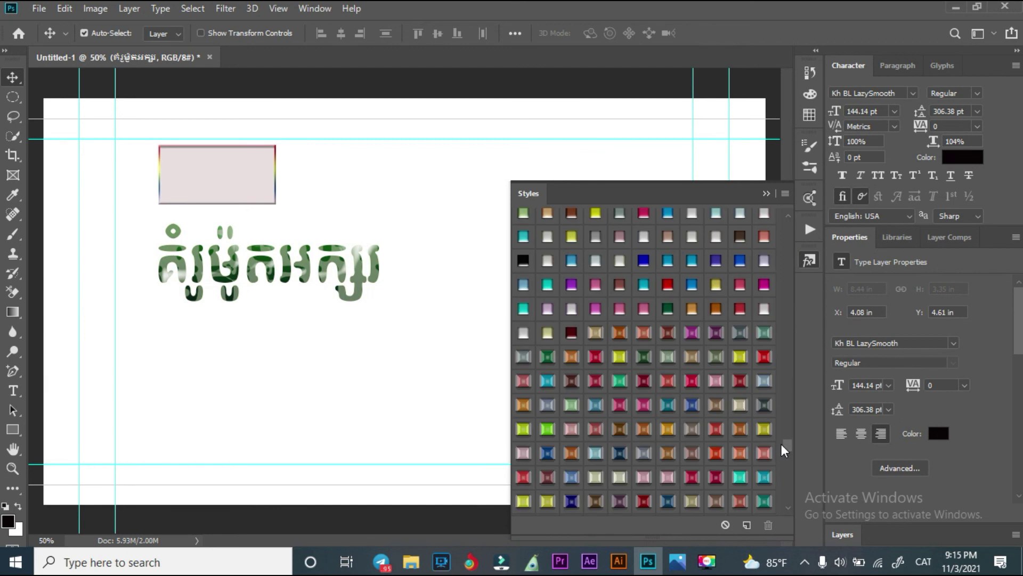
pyautogui.scroll(-5, 687, 388)
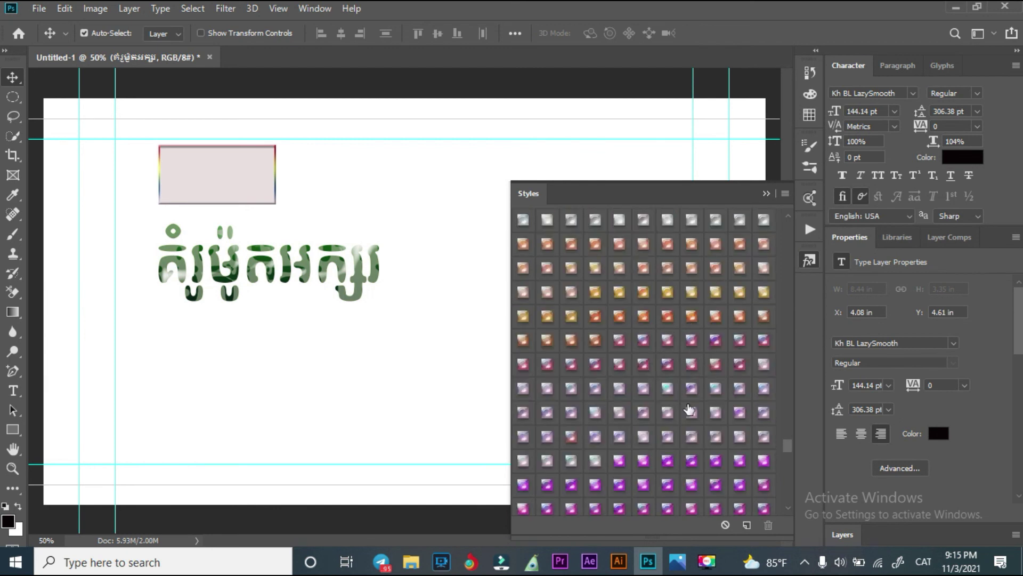
pyautogui.scroll(5, 689, 409)
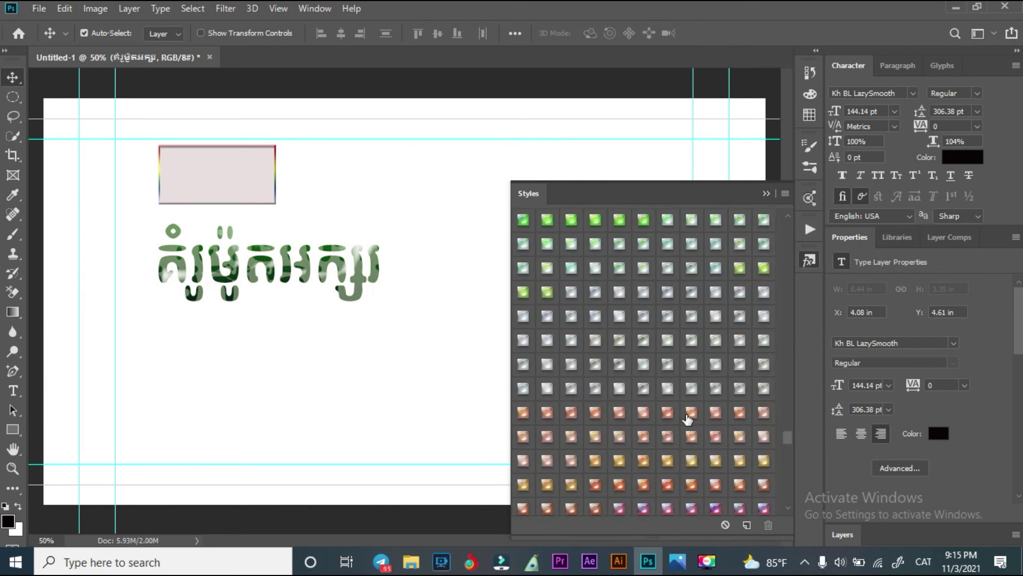
pyautogui.scroll(5, 687, 420)
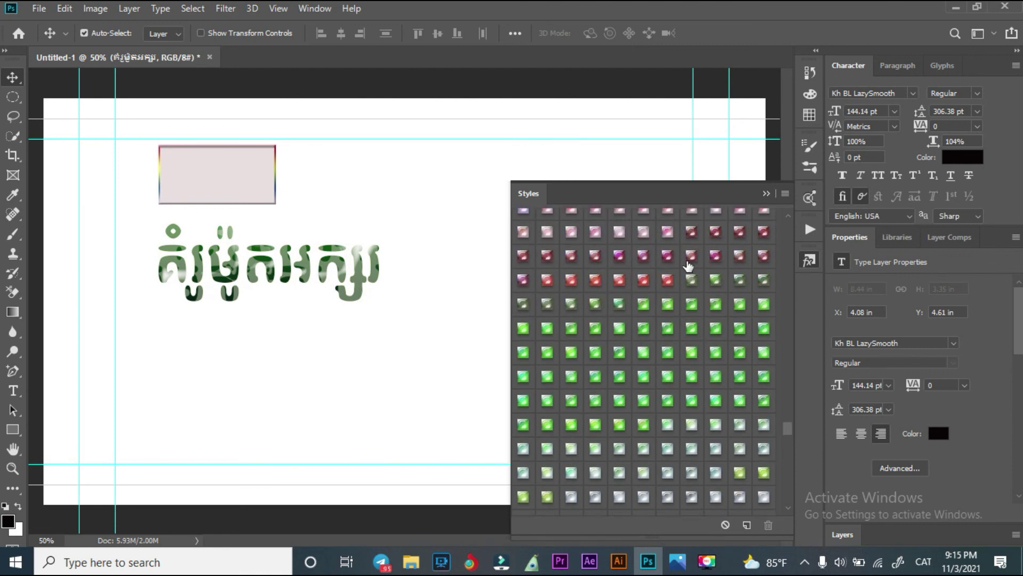
pyautogui.scroll(3, 672, 248)
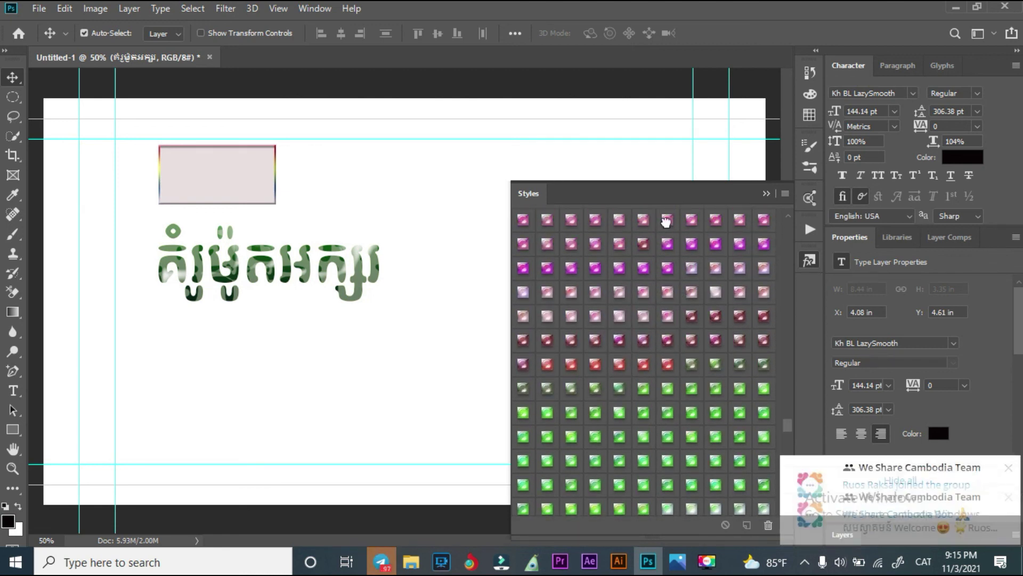
pyautogui.click(668, 224)
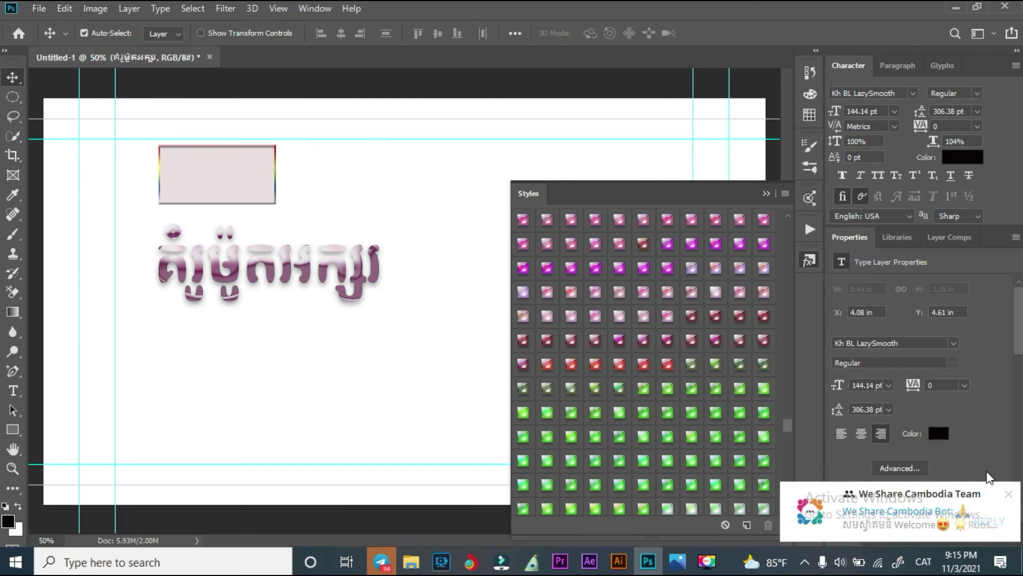